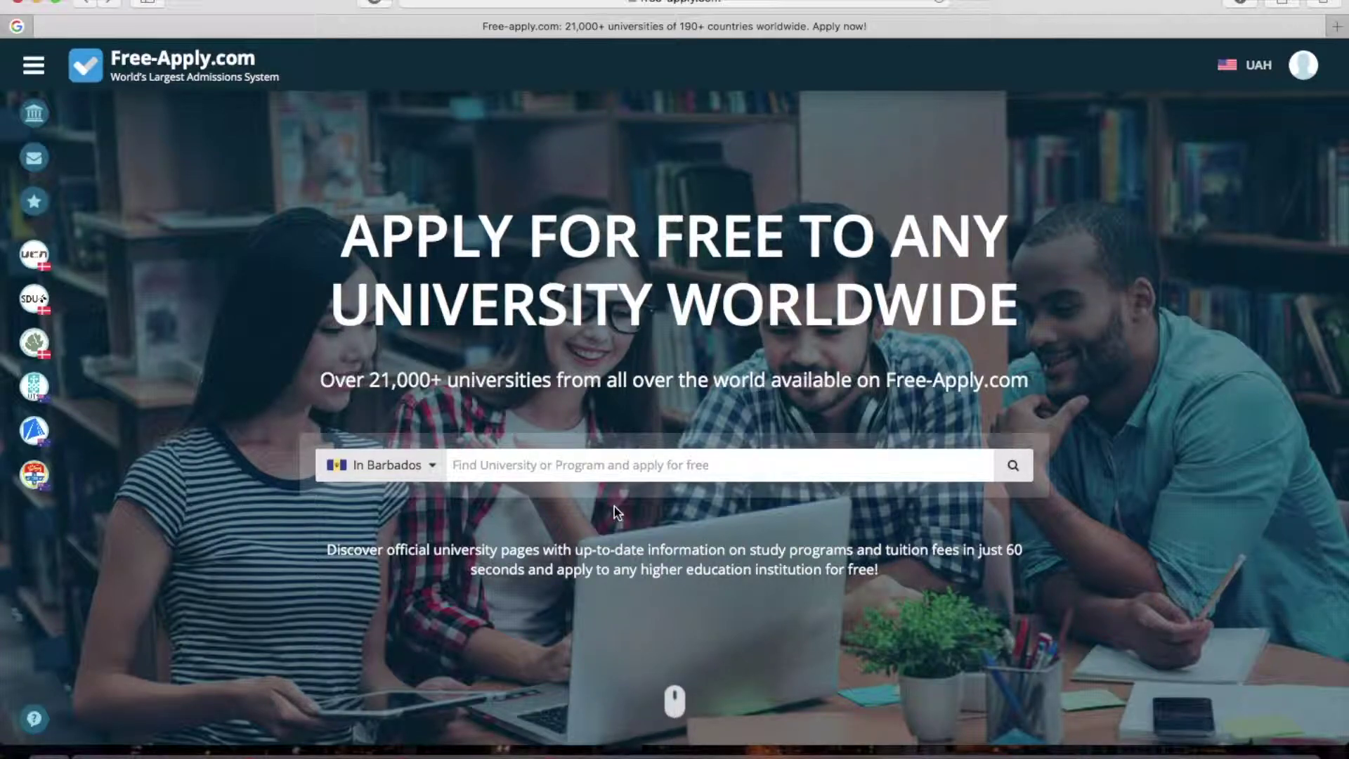
Limit the study country to Estonia and enter 'medi' in the program search
scroll(614, 506, down, 1)
scroll(614, 505, up, 1)
scroll(614, 506, down, 1)
scroll(614, 506, down, 5)
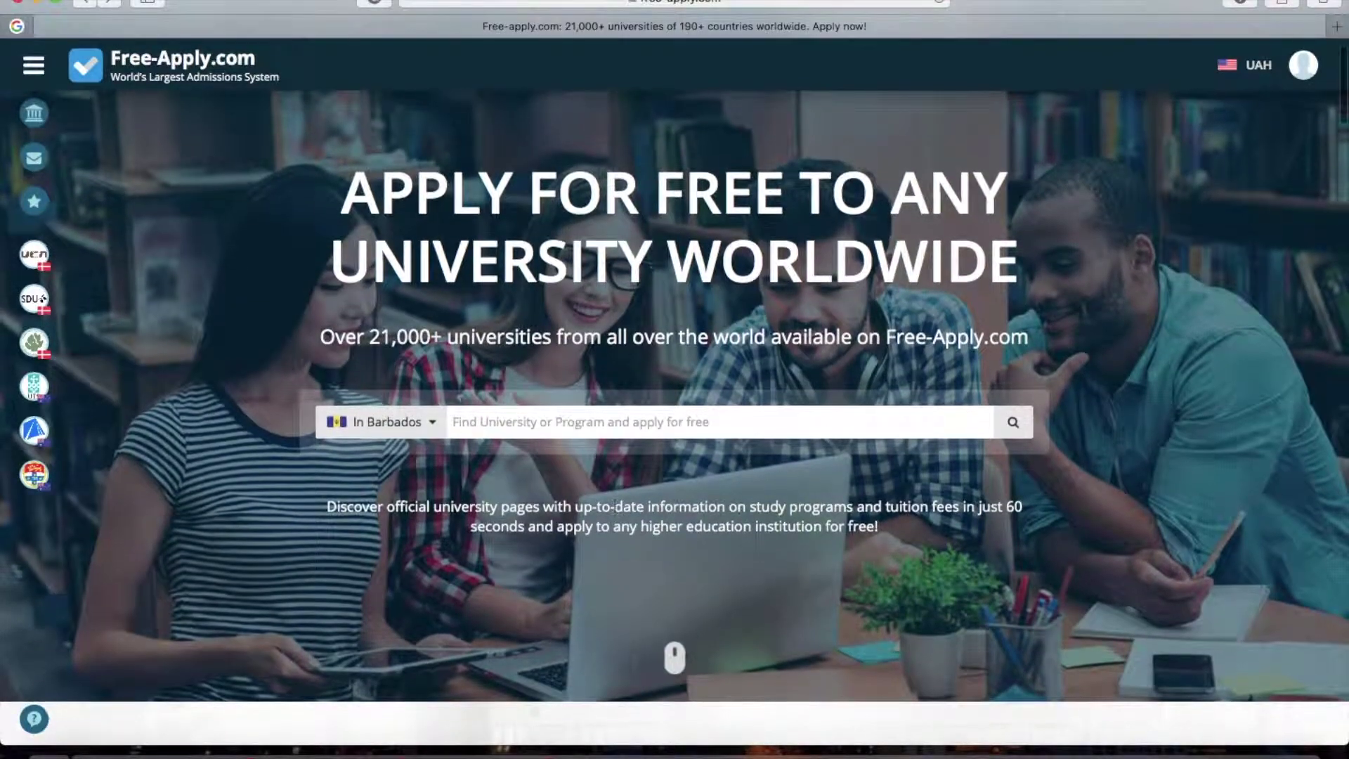
scroll(615, 506, down, 3)
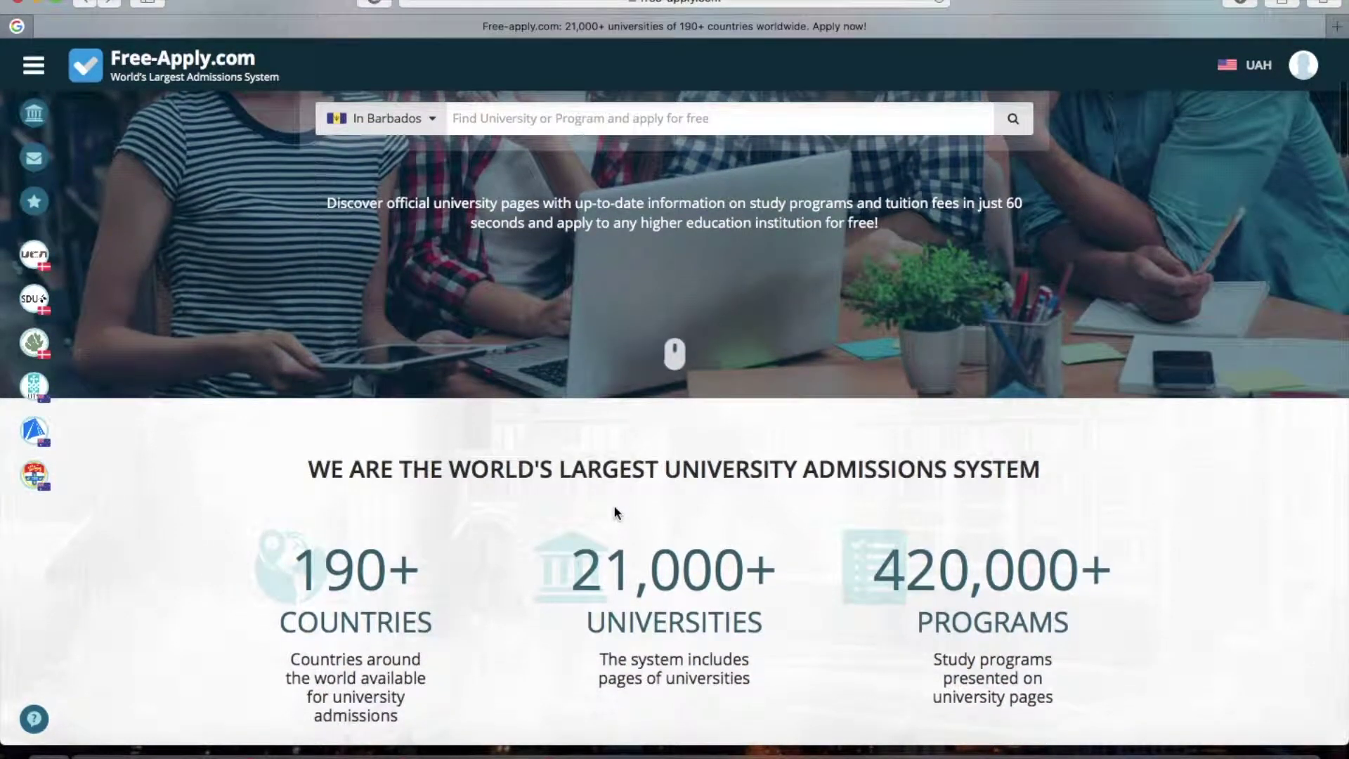
scroll(614, 513, down, 3)
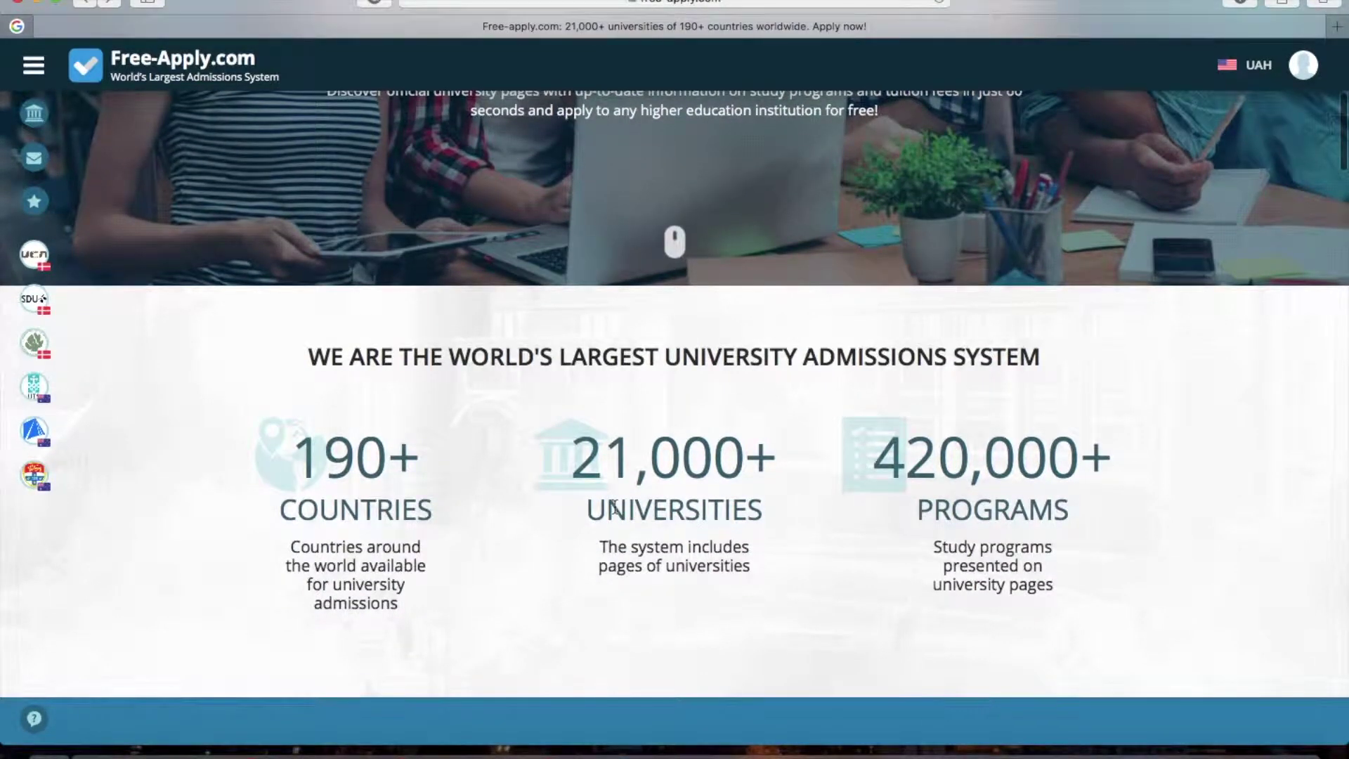
scroll(614, 506, down, 2)
scroll(615, 506, down, 3)
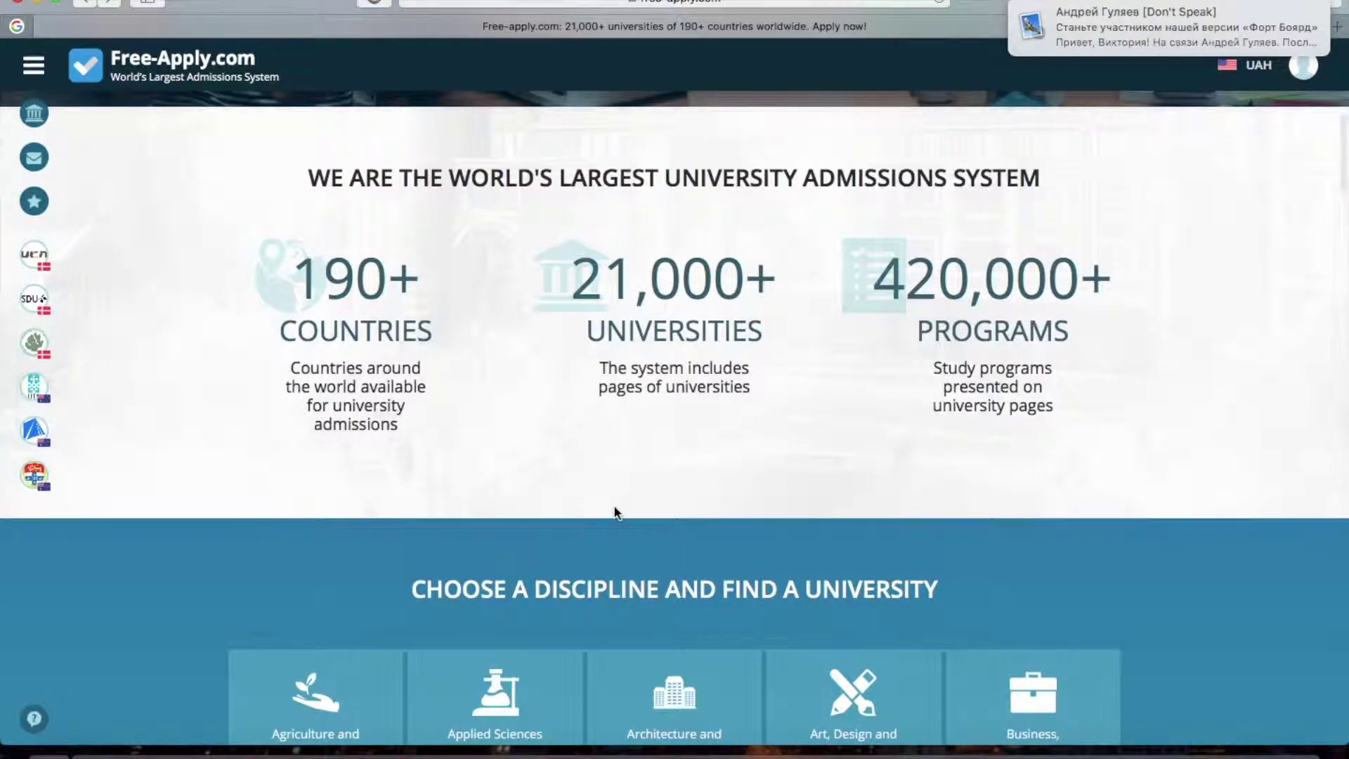
scroll(615, 513, down, 1)
scroll(615, 513, down, 5)
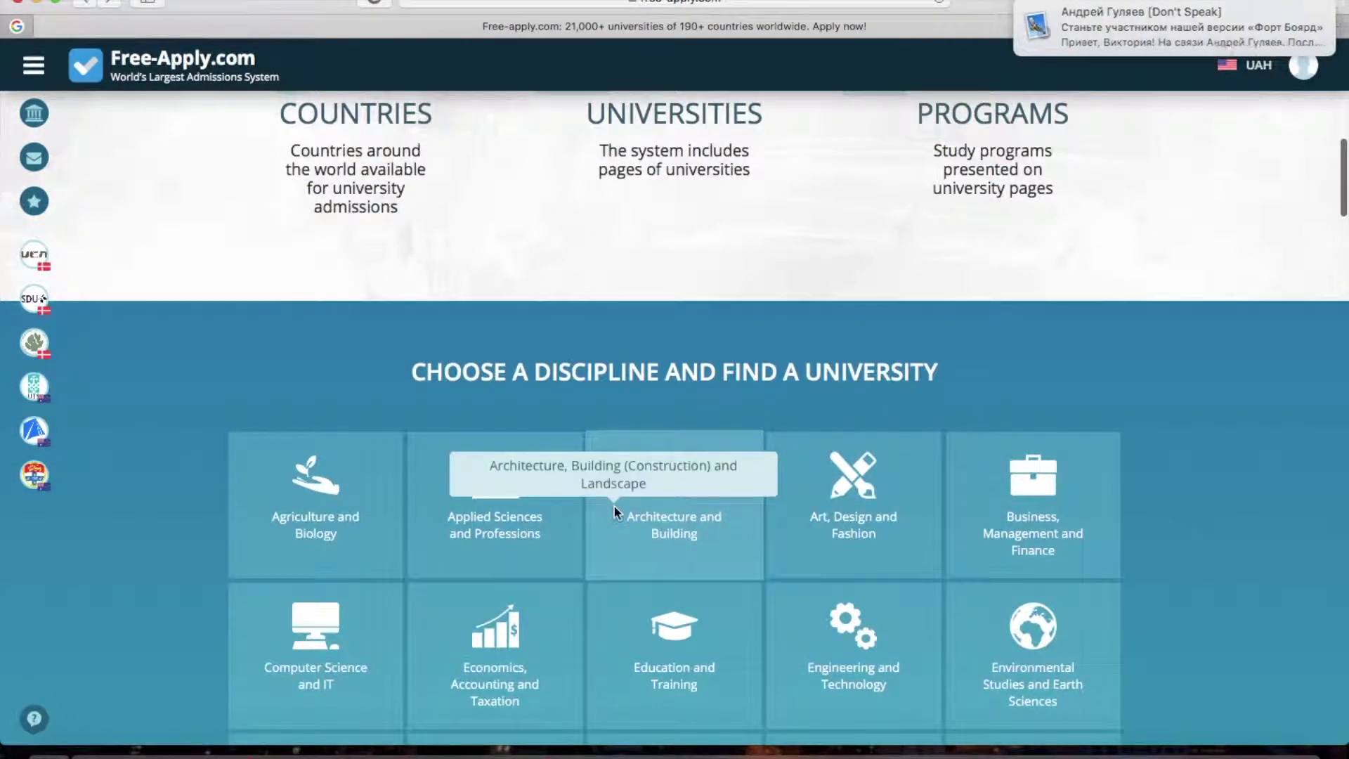
scroll(616, 513, up, 15)
scroll(616, 511, down, 1)
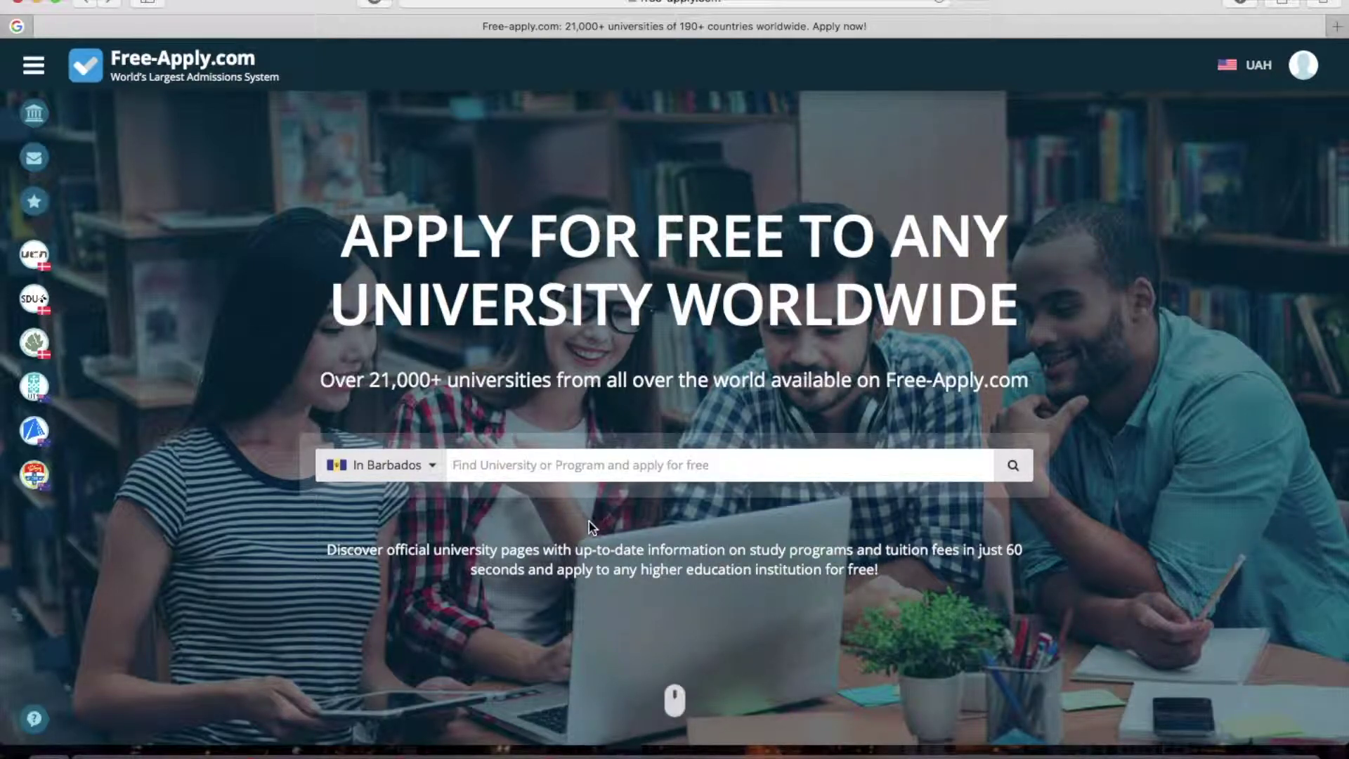
click(409, 478)
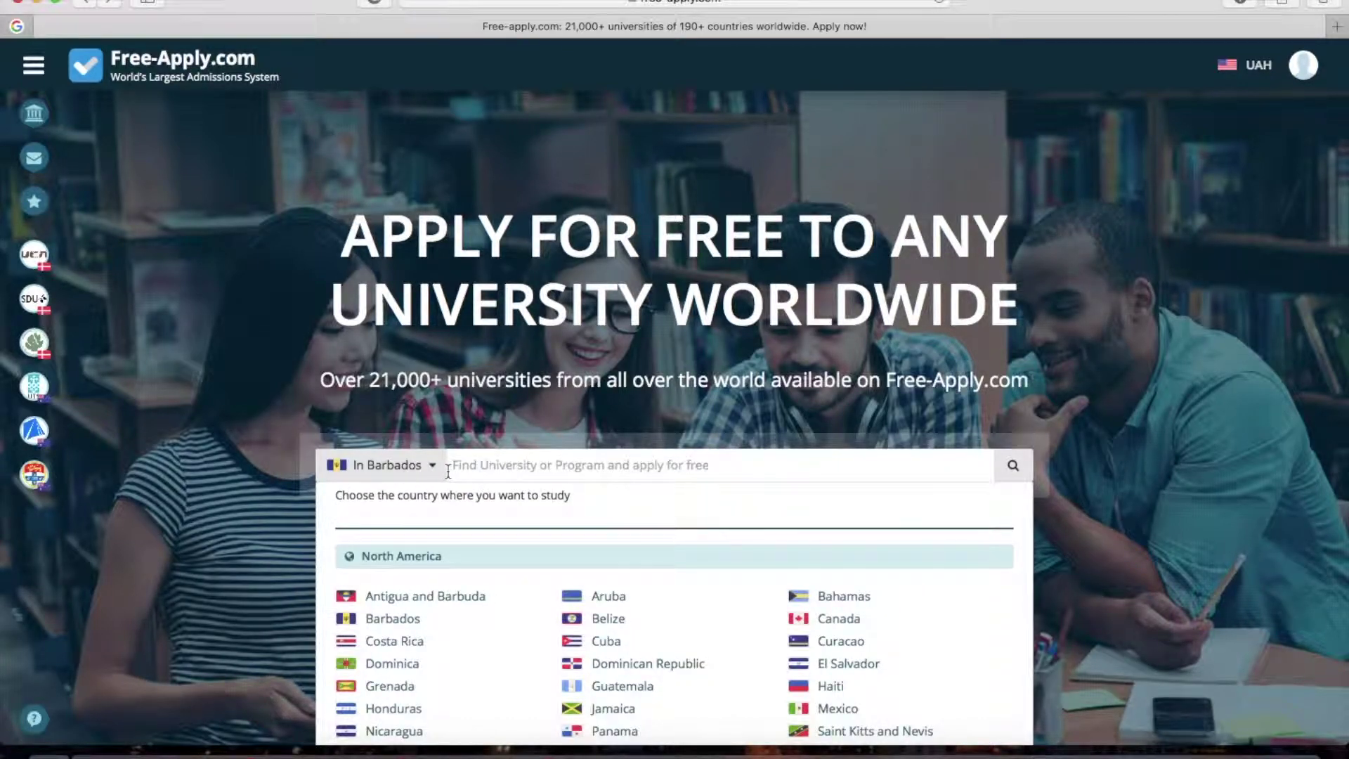
text(e)
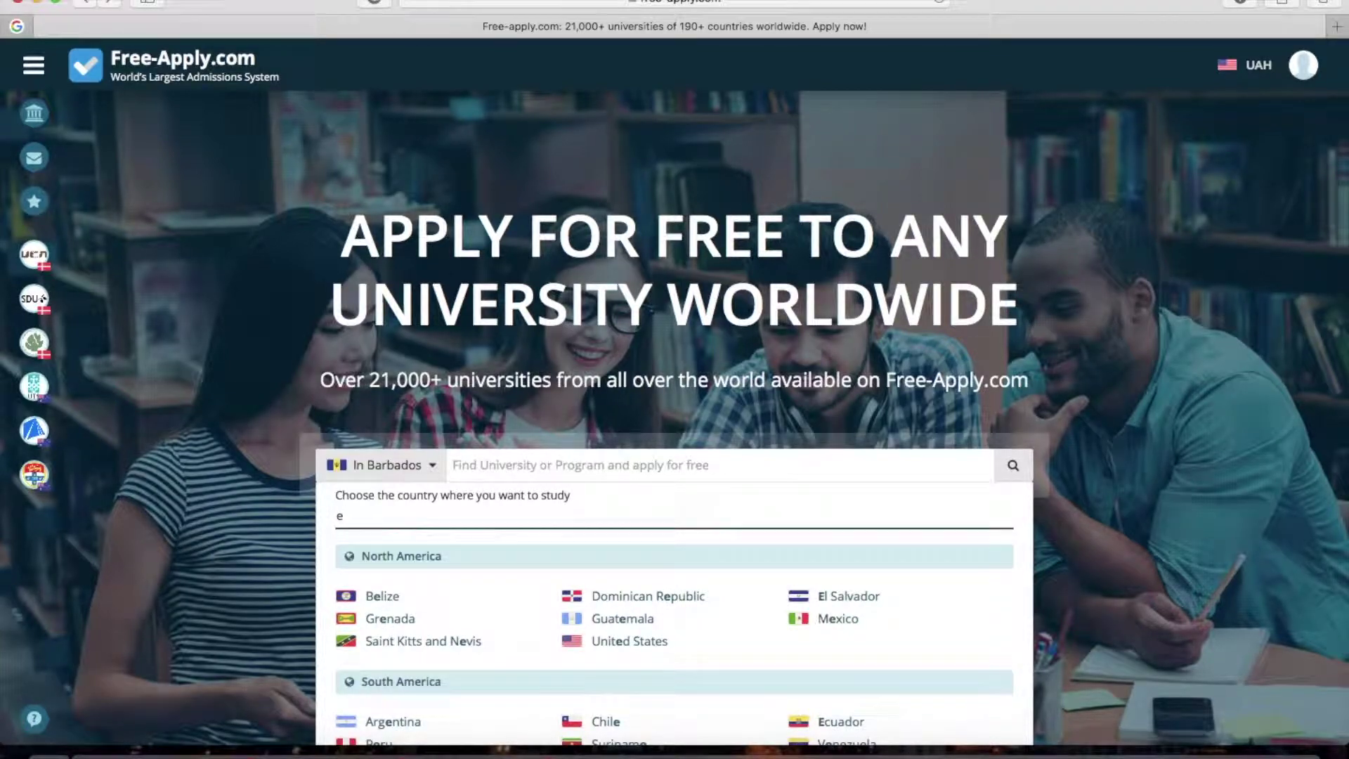
text(st)
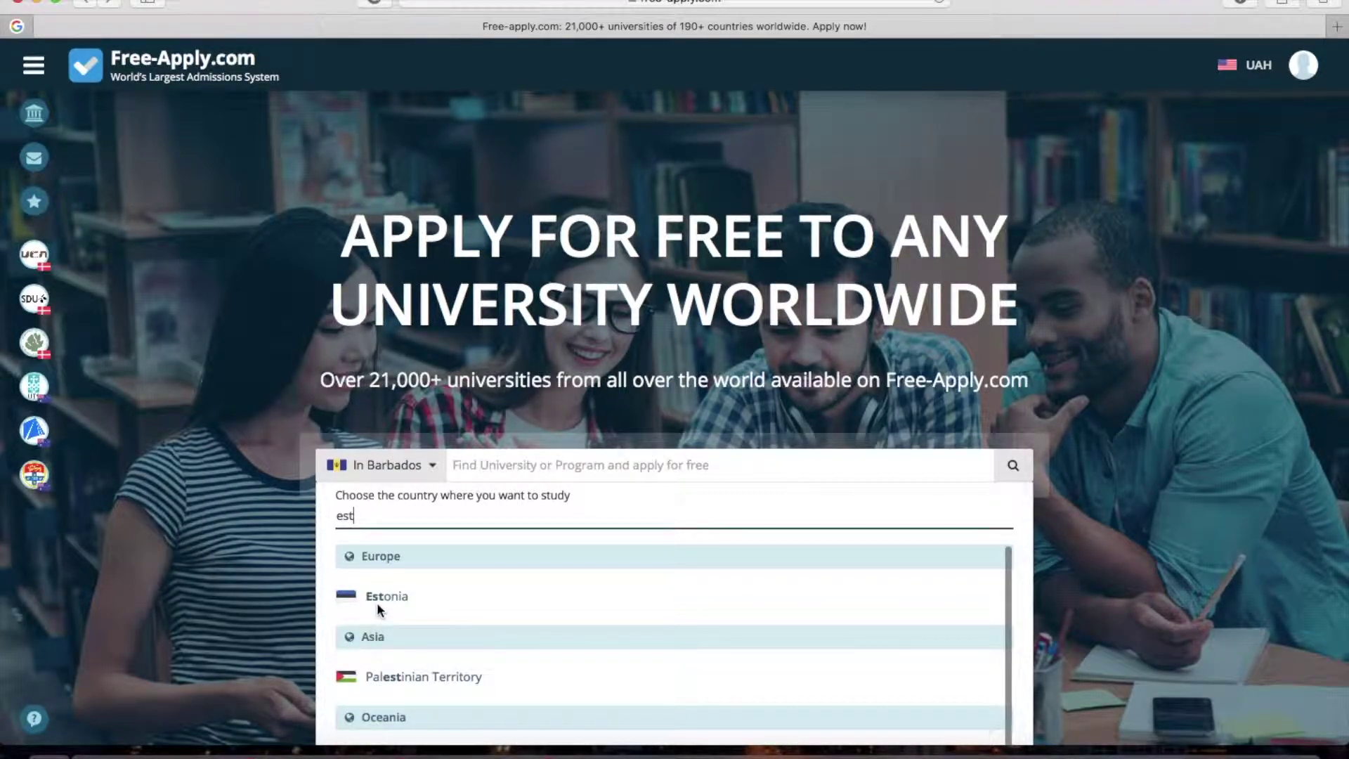
click(392, 602)
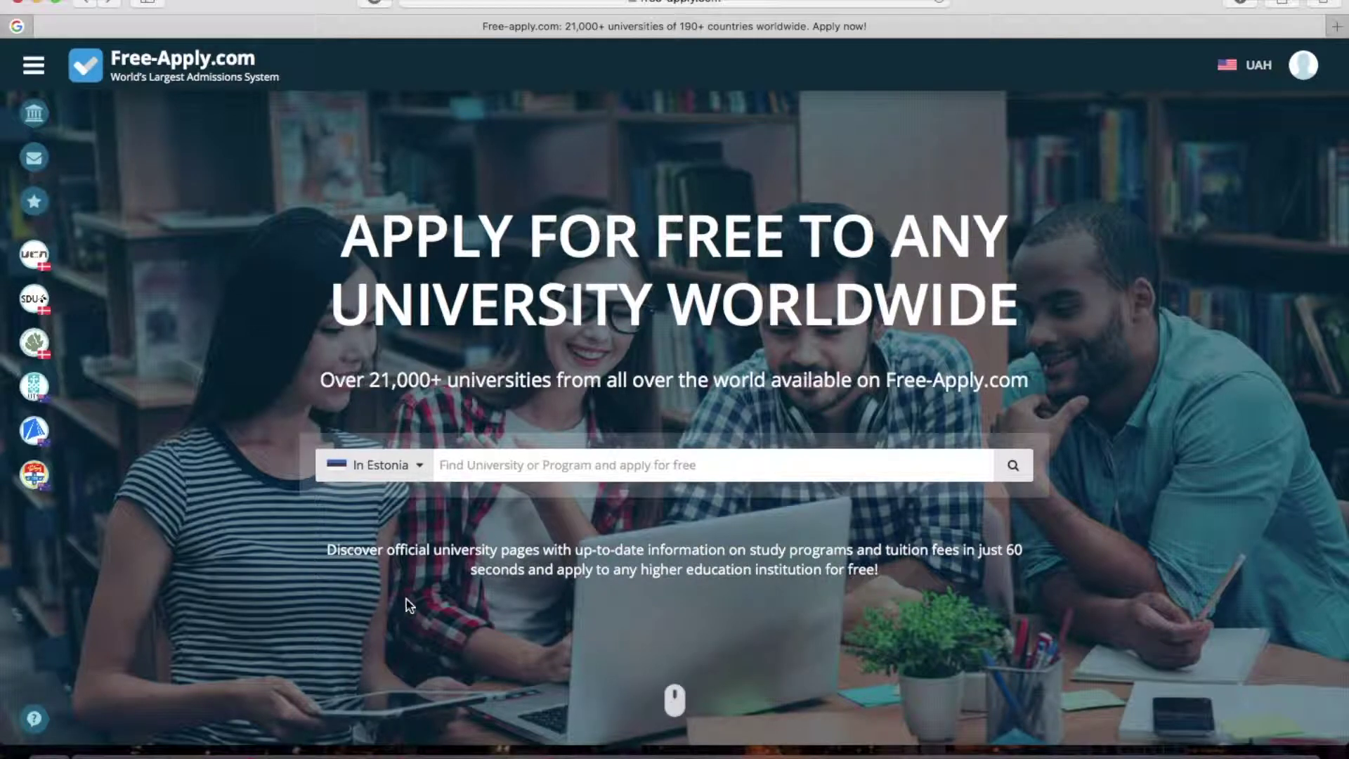
click(509, 464)
text(medi)
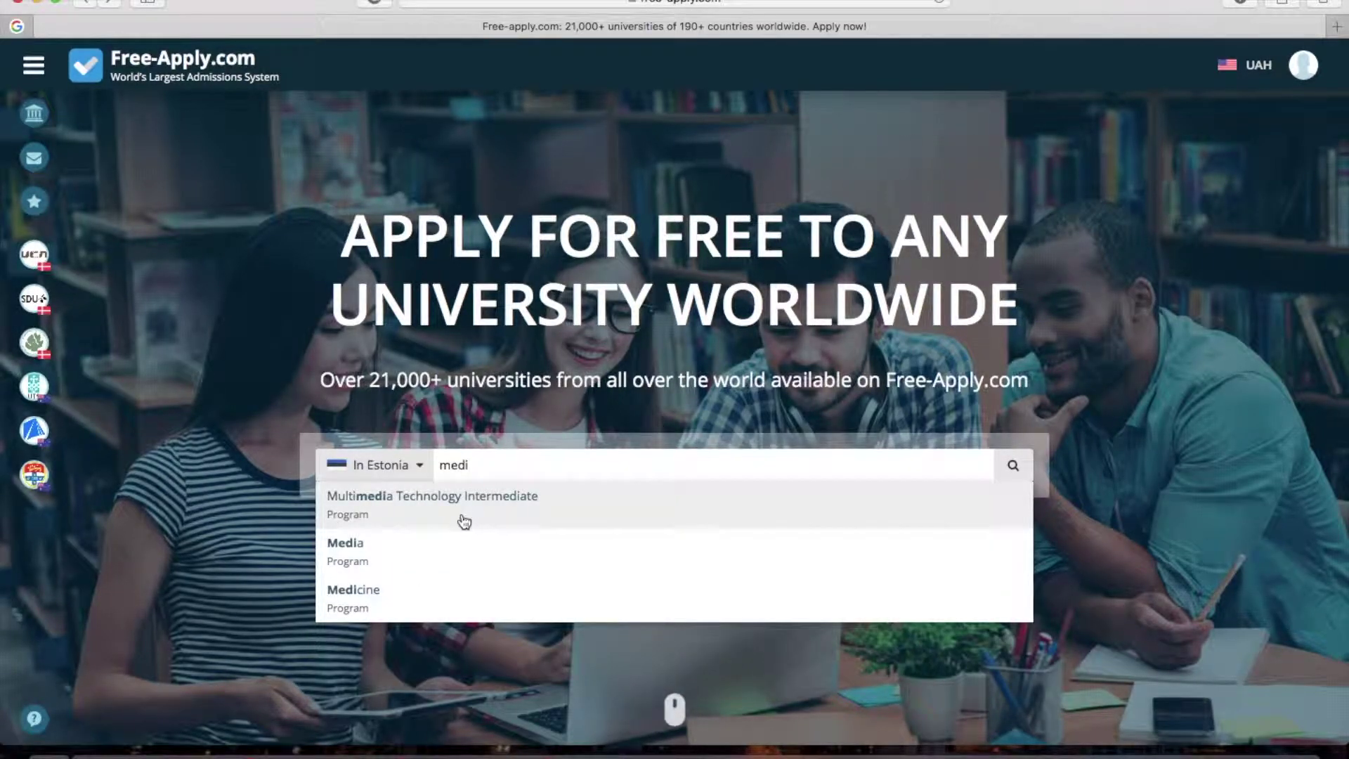
Search Medicine, keep only Bachelor degrees, and cap the maximum fee at 107229 UAH
click(436, 594)
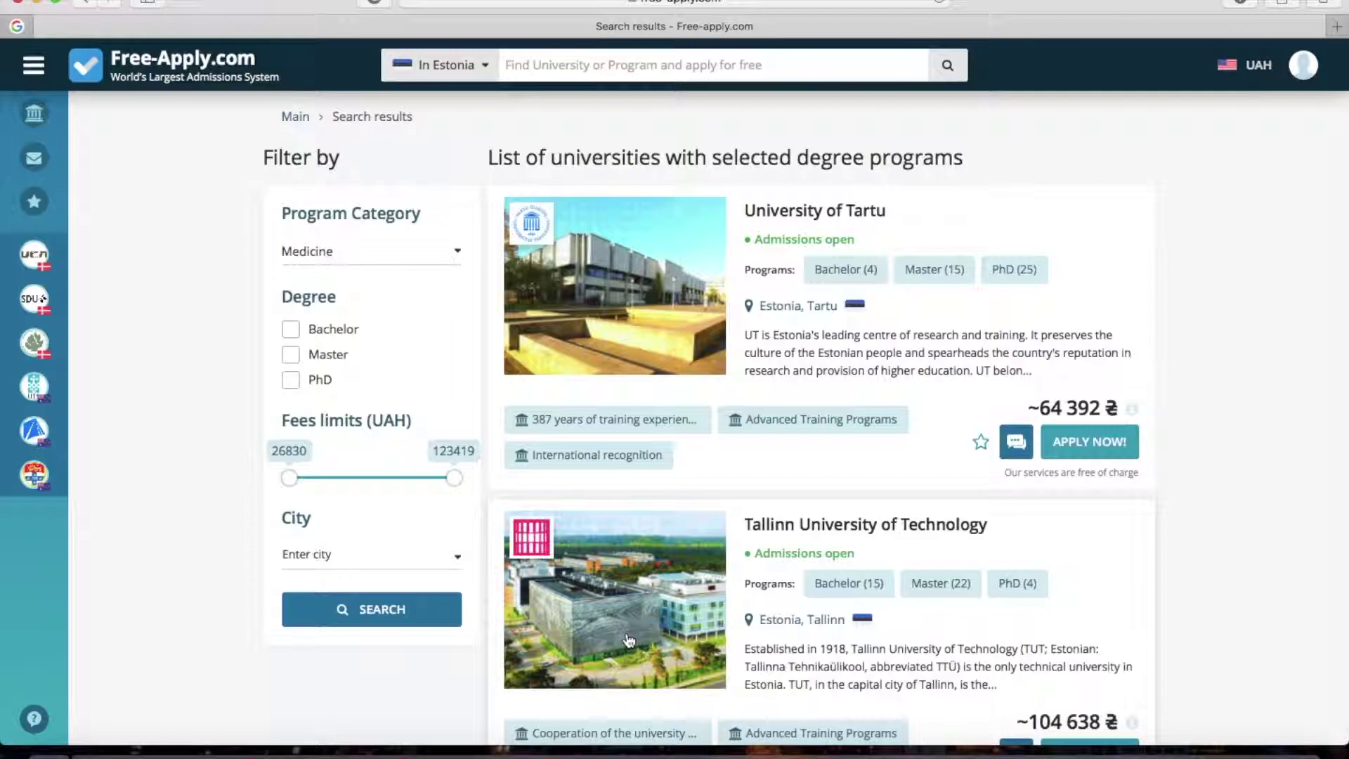
click(293, 330)
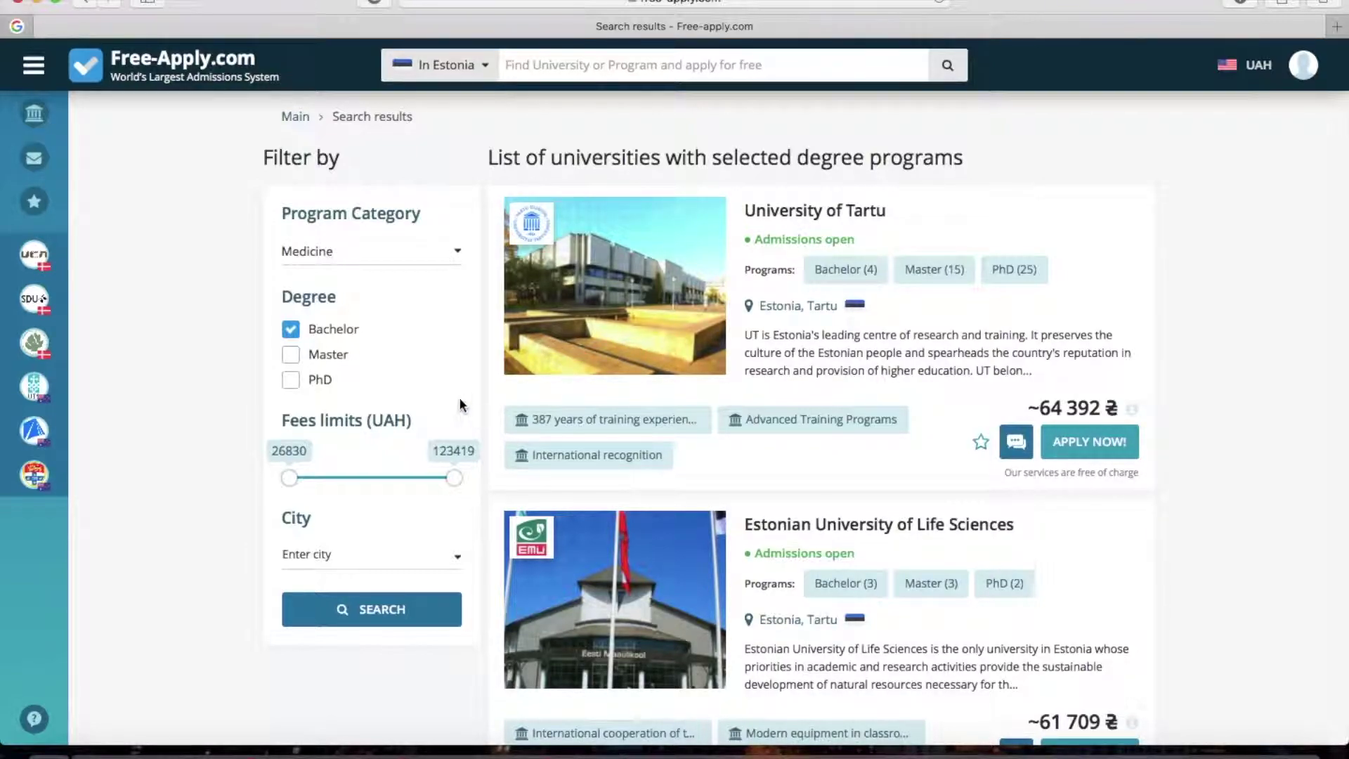
drag(455, 478, 426, 479)
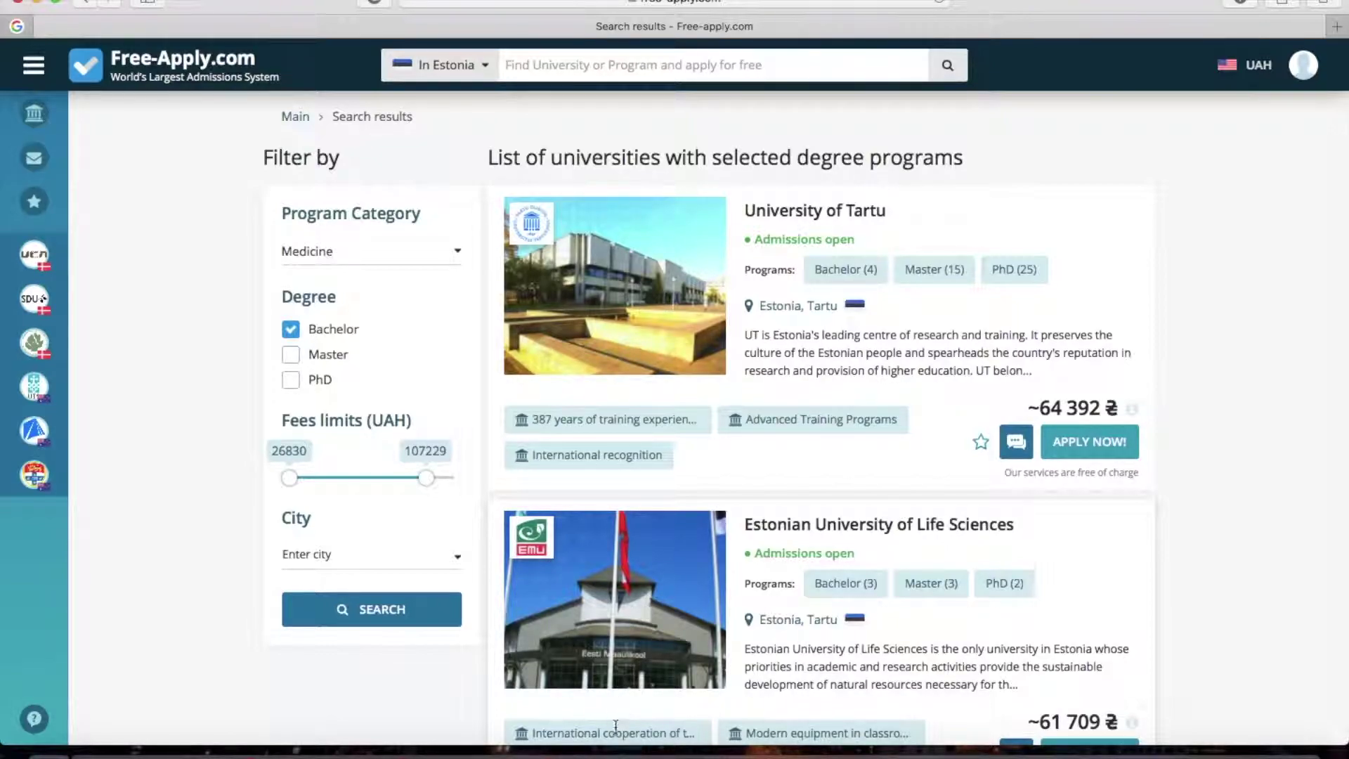
Filter the Medicine results by city, switching from Tallinn to Tartu
click(457, 556)
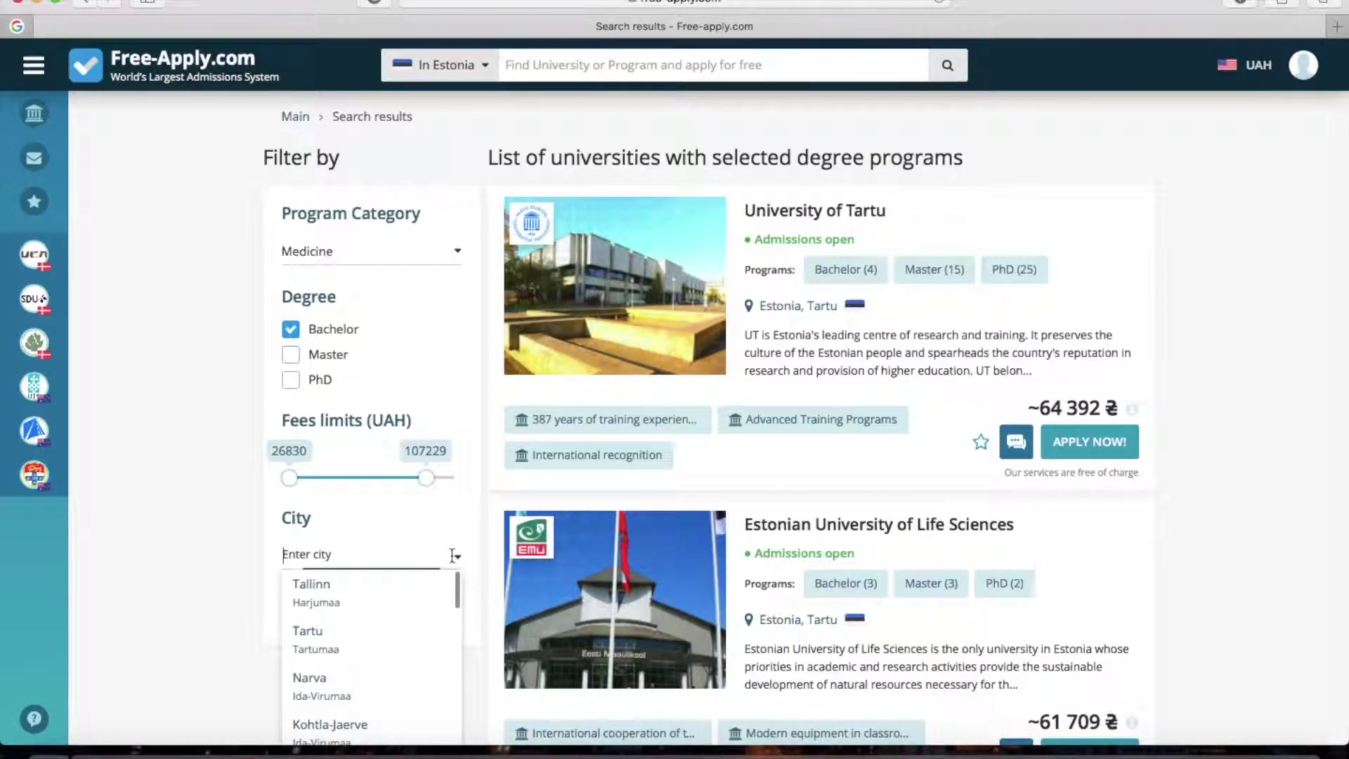
click(421, 599)
click(421, 604)
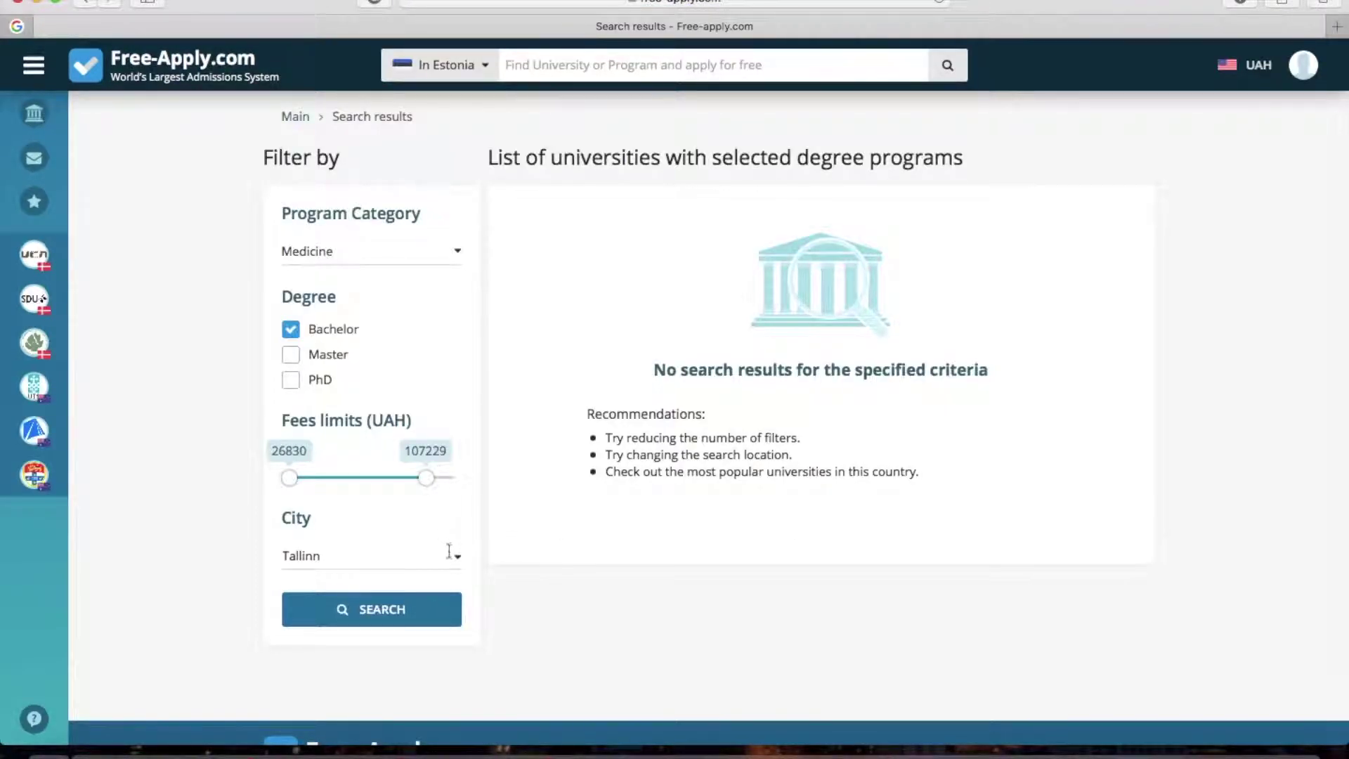
click(451, 556)
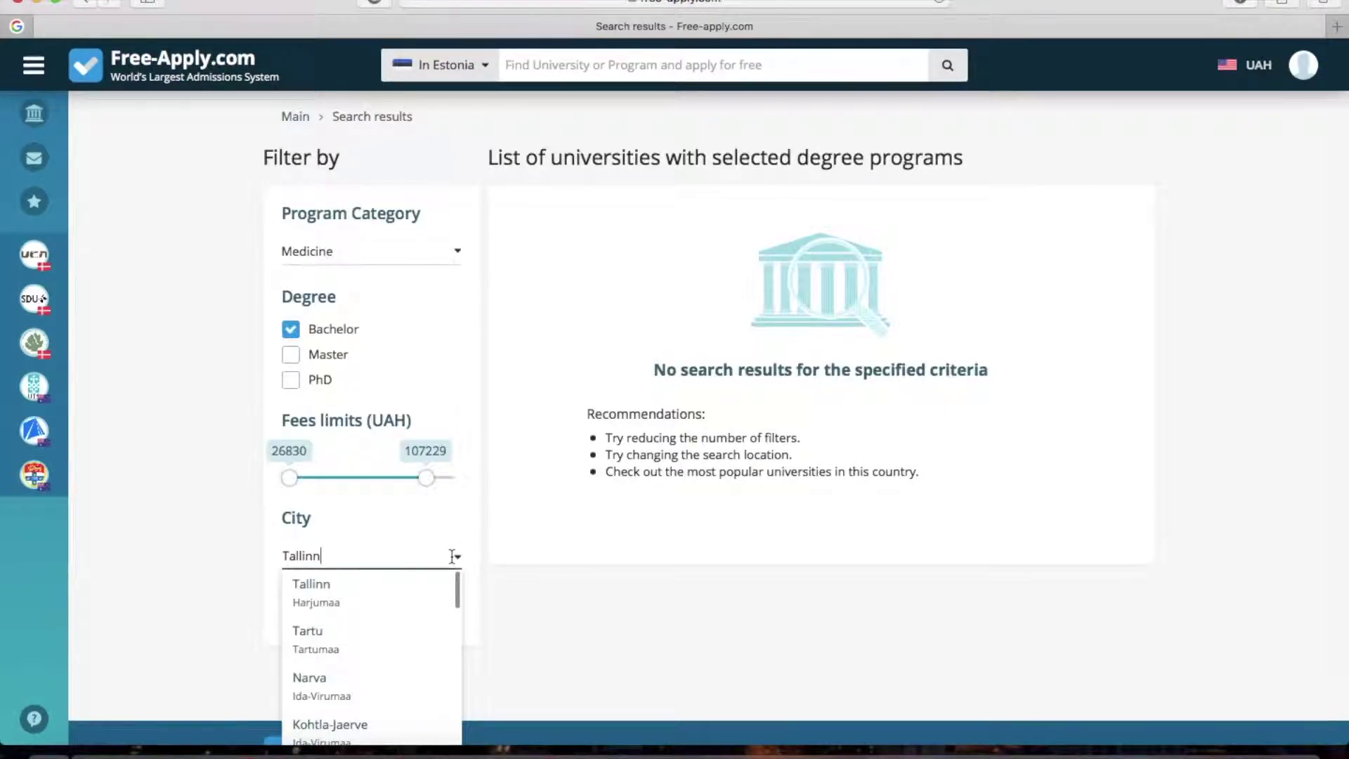
click(393, 646)
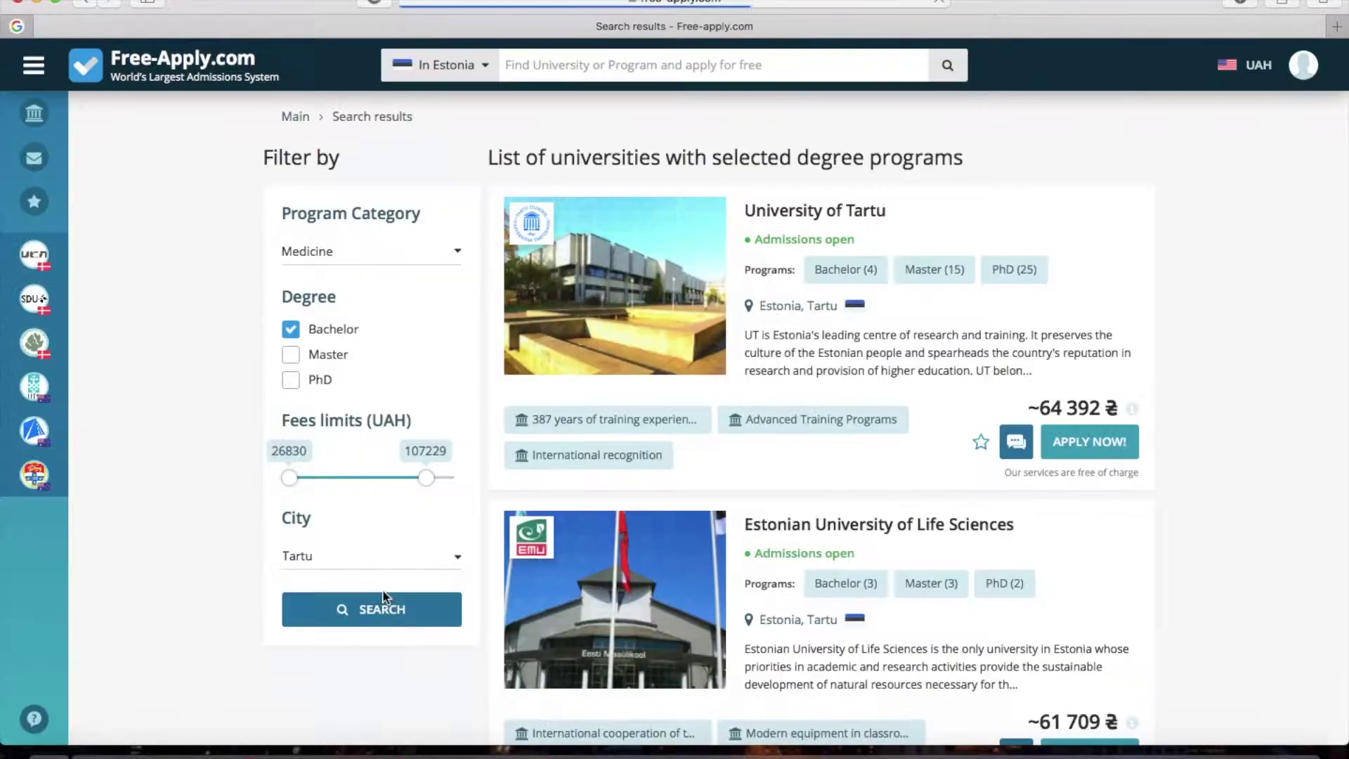
scroll(734, 536, down, 5)
scroll(735, 535, up, 5)
scroll(734, 533, down, 2)
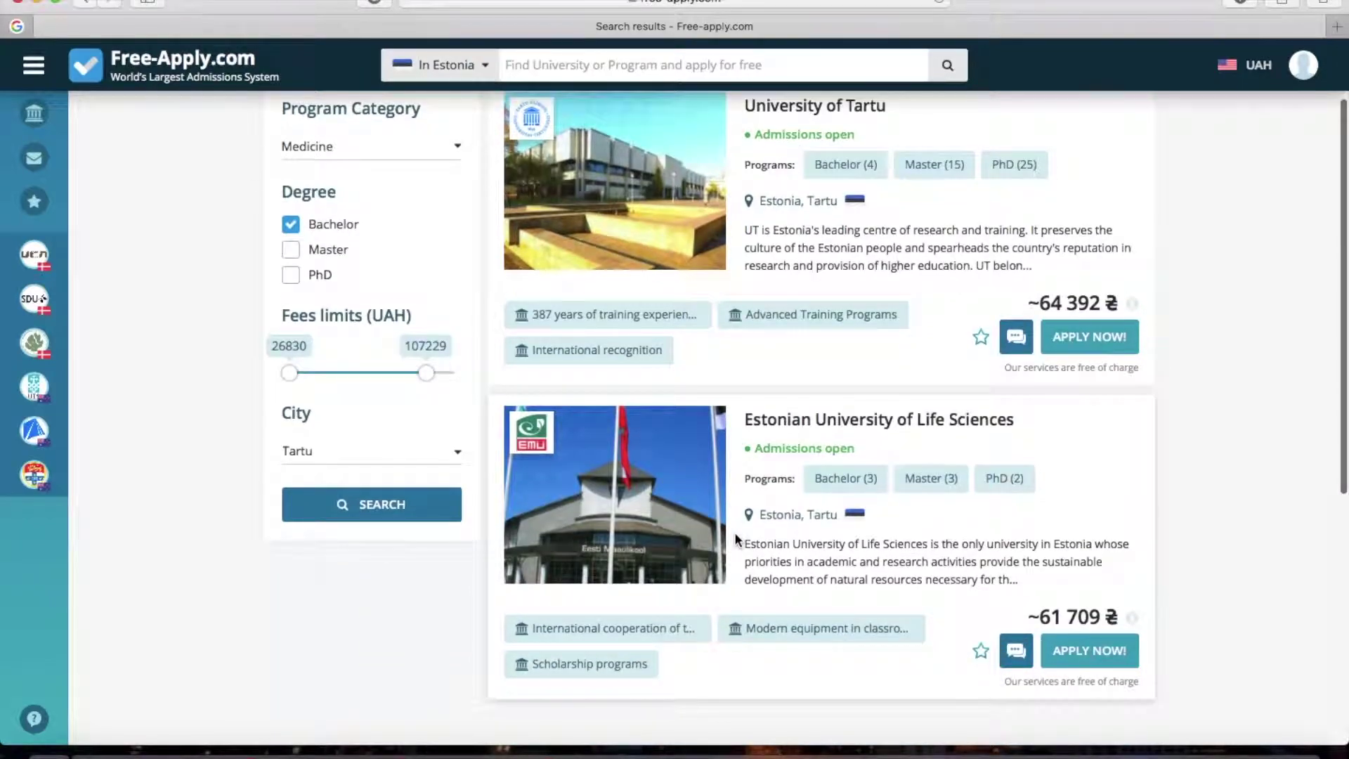
click(622, 58)
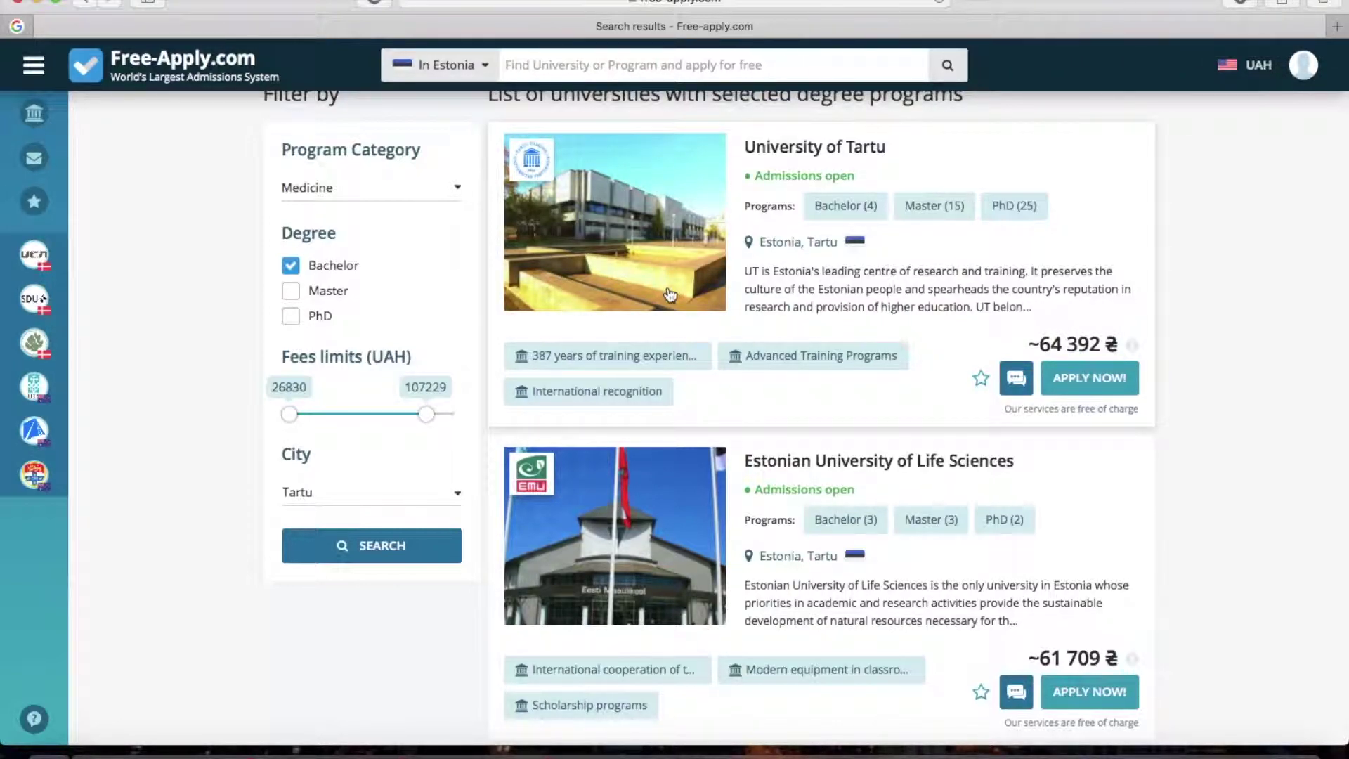
scroll(723, 398, up, 2)
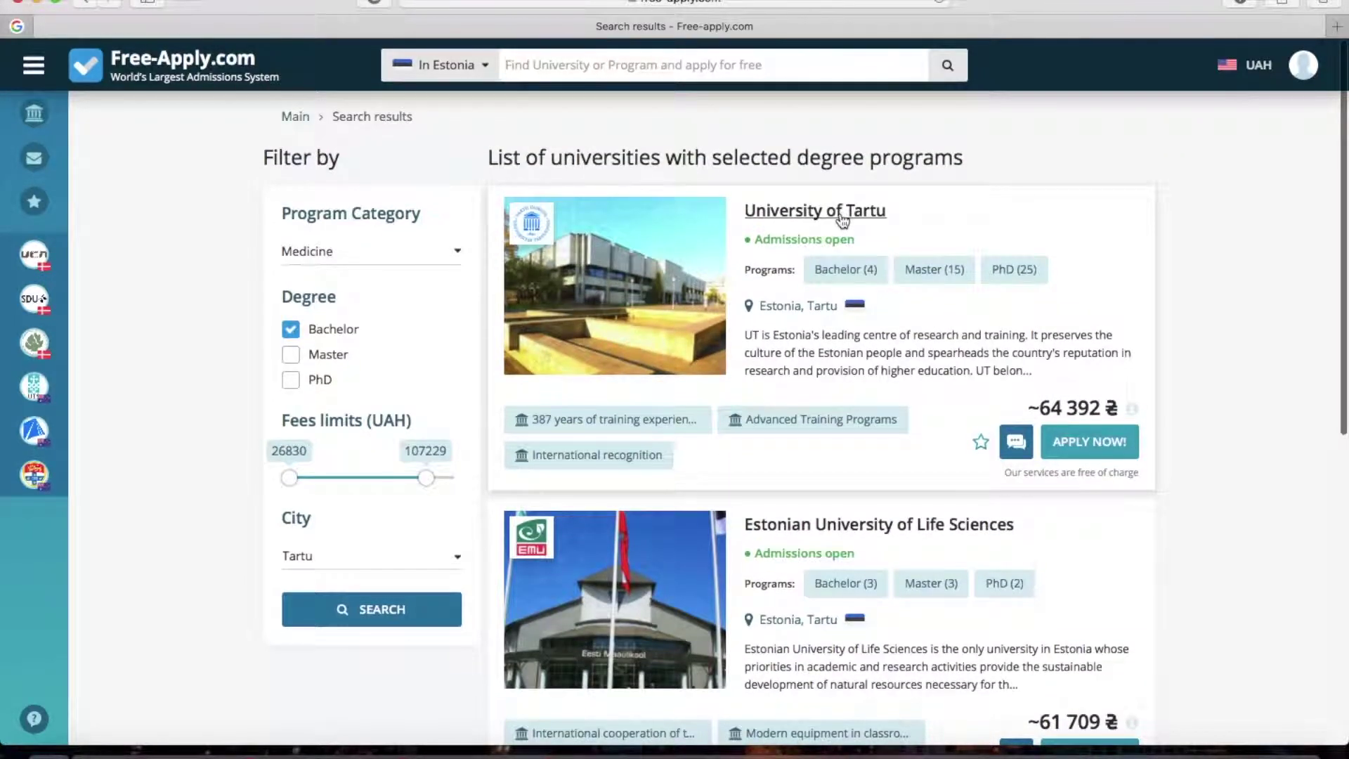
Open the University of Tartu page, browse its photo gallery and expand the description
click(842, 218)
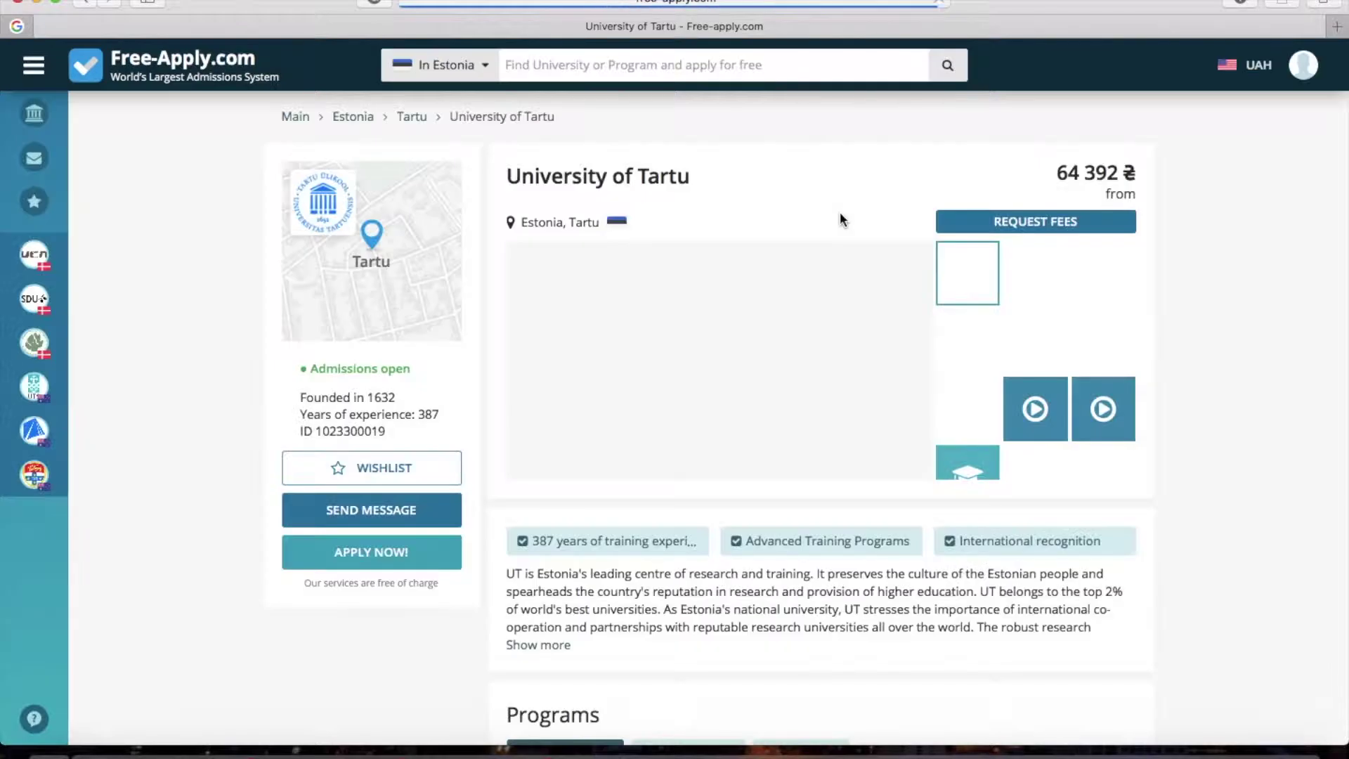
scroll(803, 330, down, 1)
scroll(802, 327, up, 1)
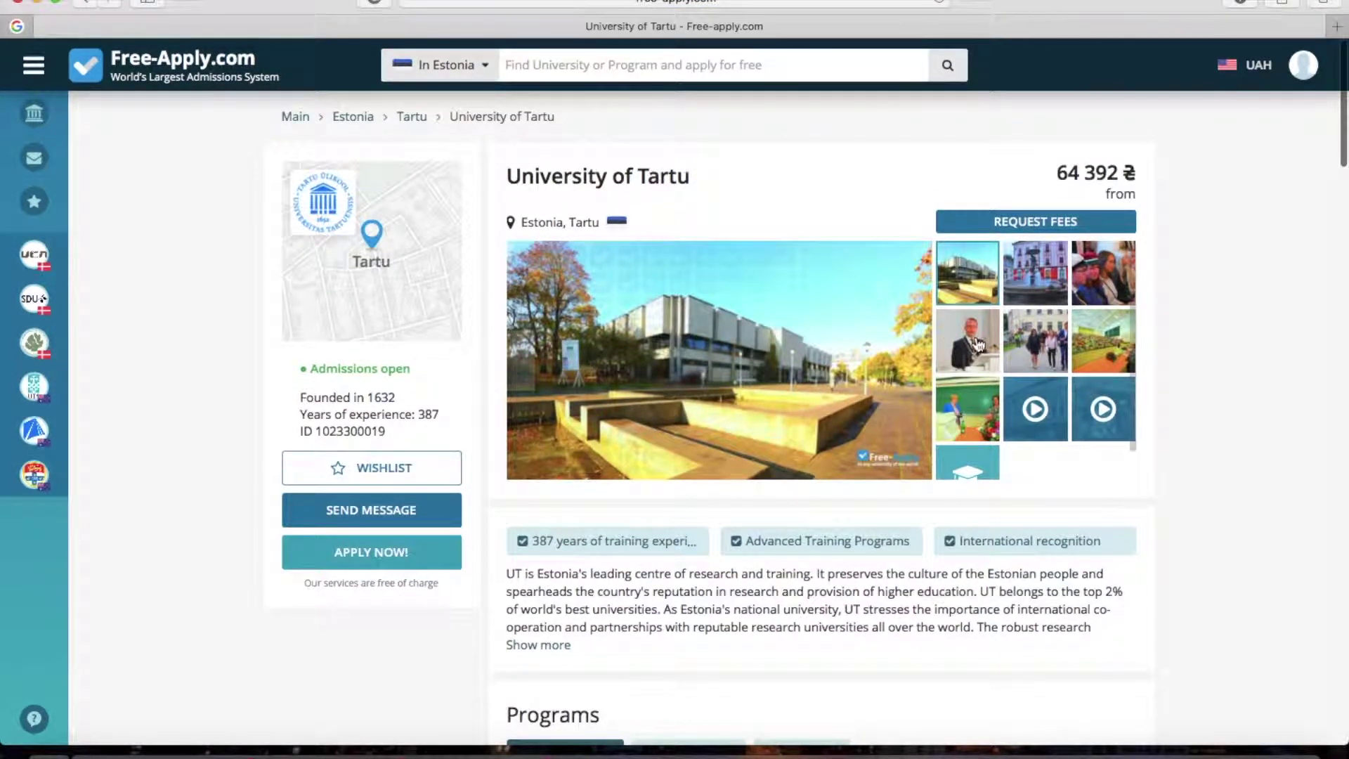
mouse_move(917, 378)
click(918, 378)
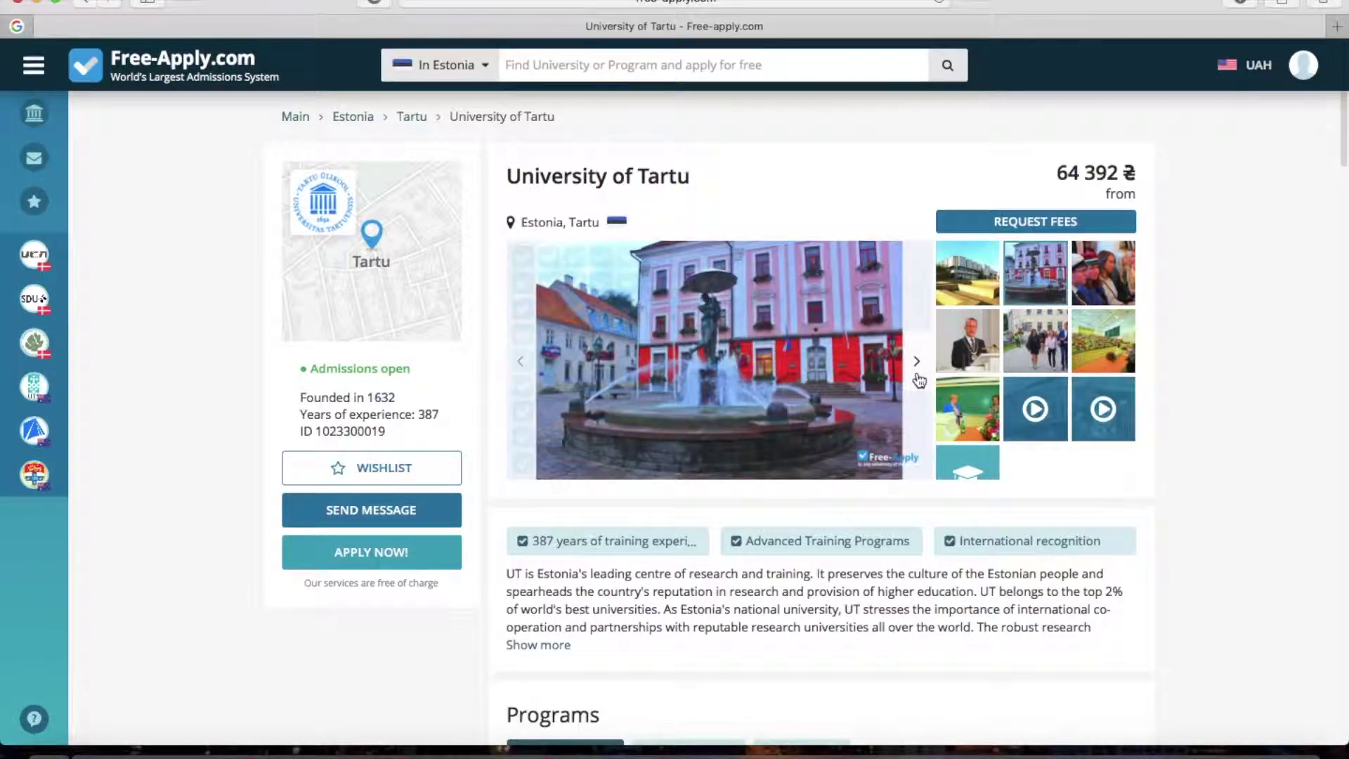
click(917, 378)
click(916, 379)
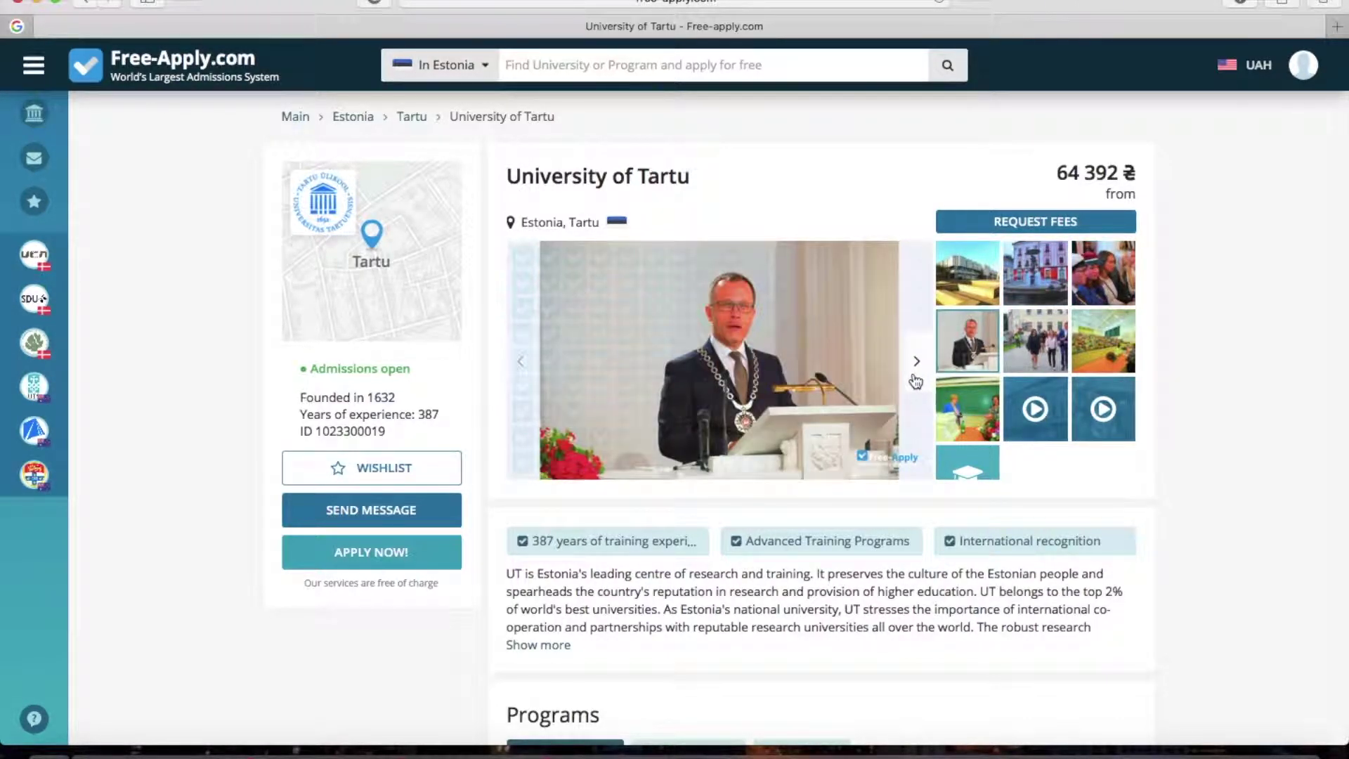
scroll(915, 379, down, 3)
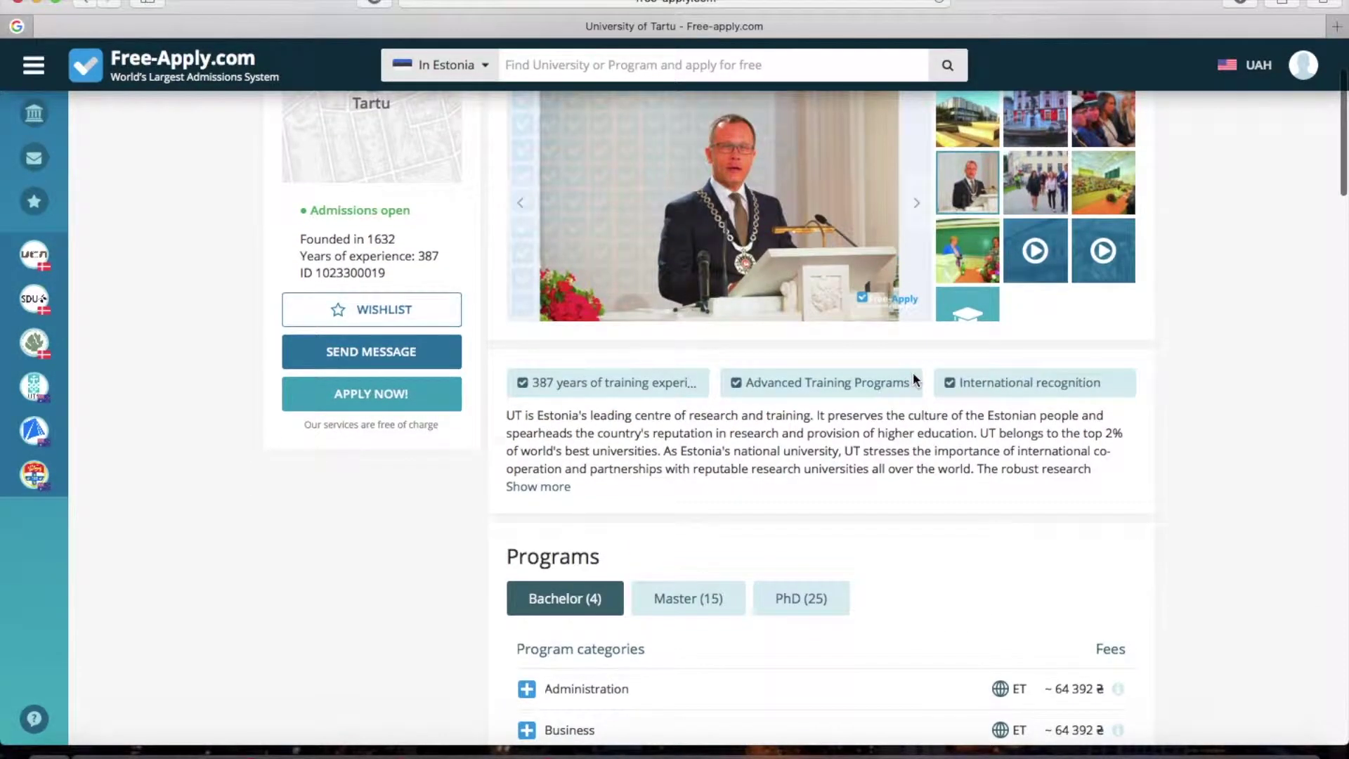
scroll(916, 380, down, 2)
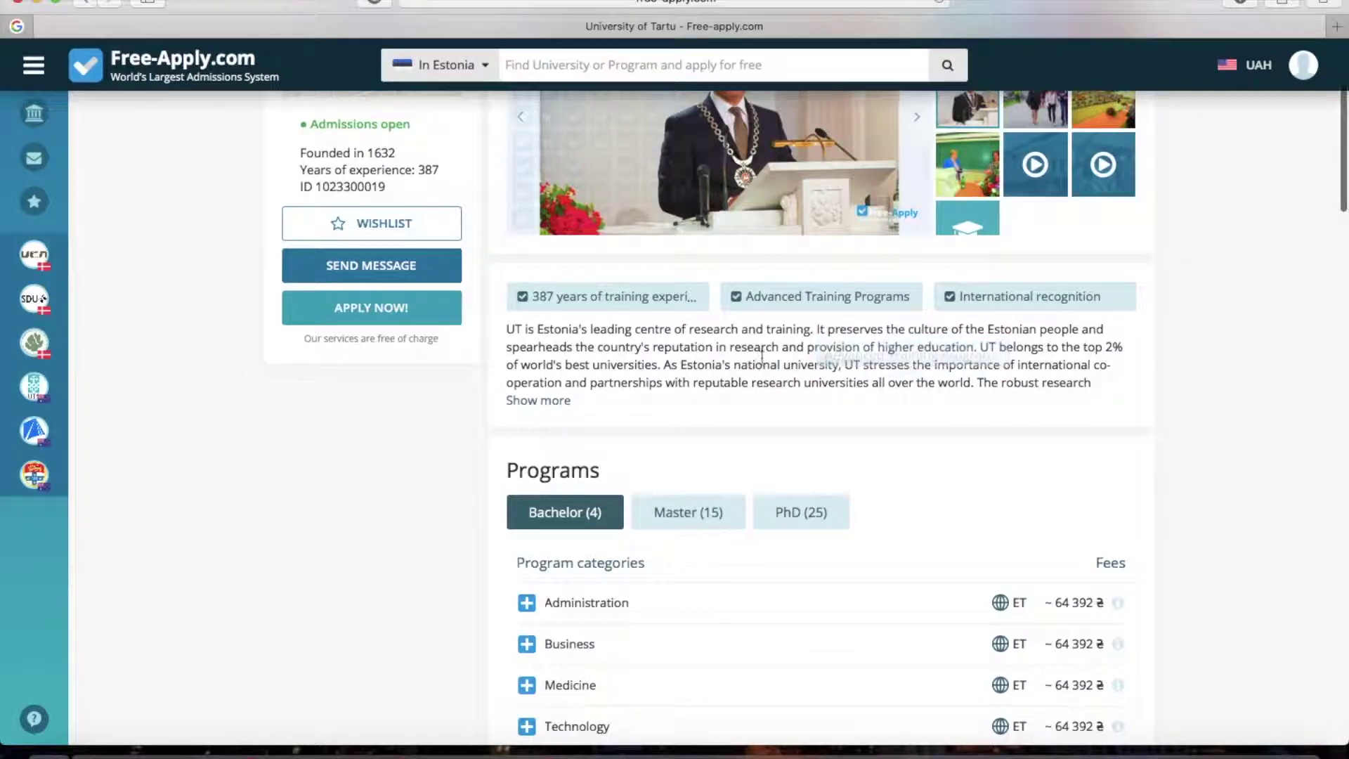
click(528, 402)
Add University of Tartu to the wishlist and return to the search results
scroll(644, 496, down, 2)
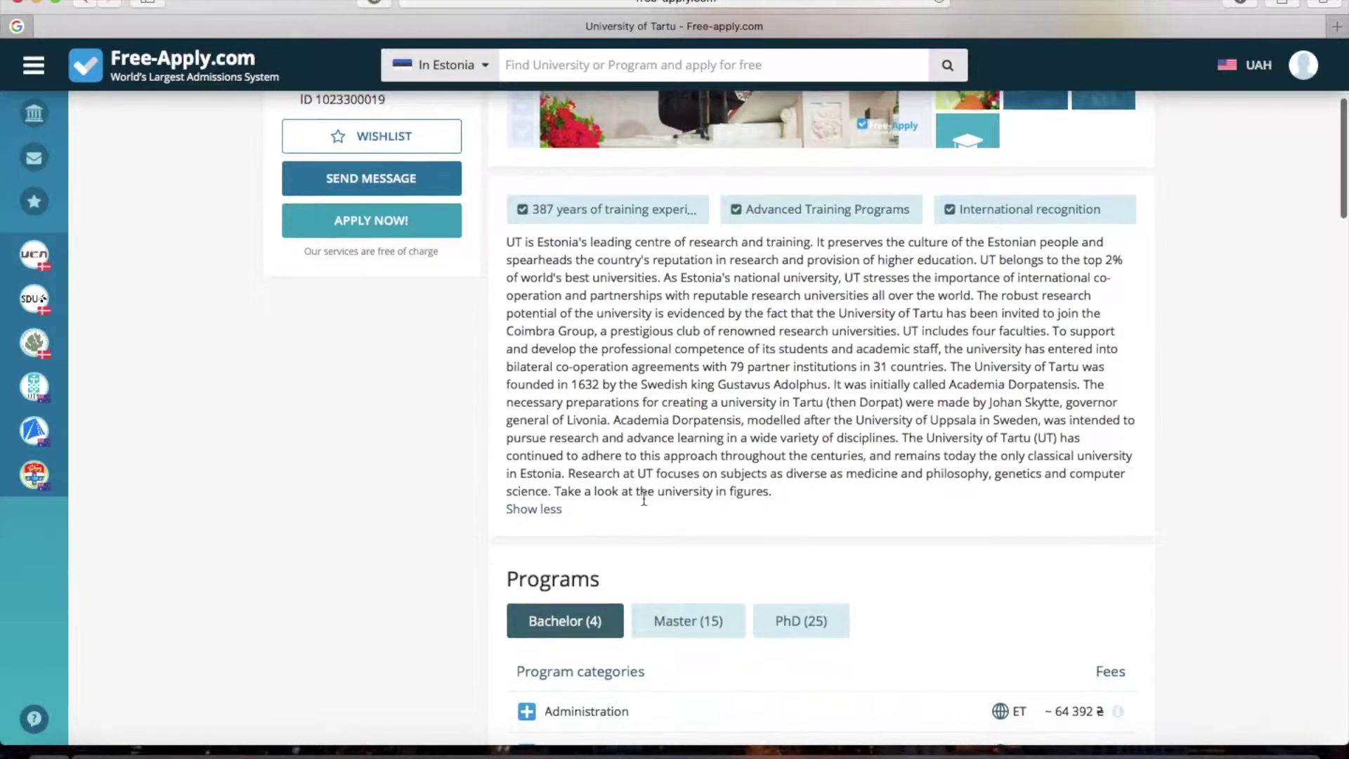
scroll(746, 609, down, 1)
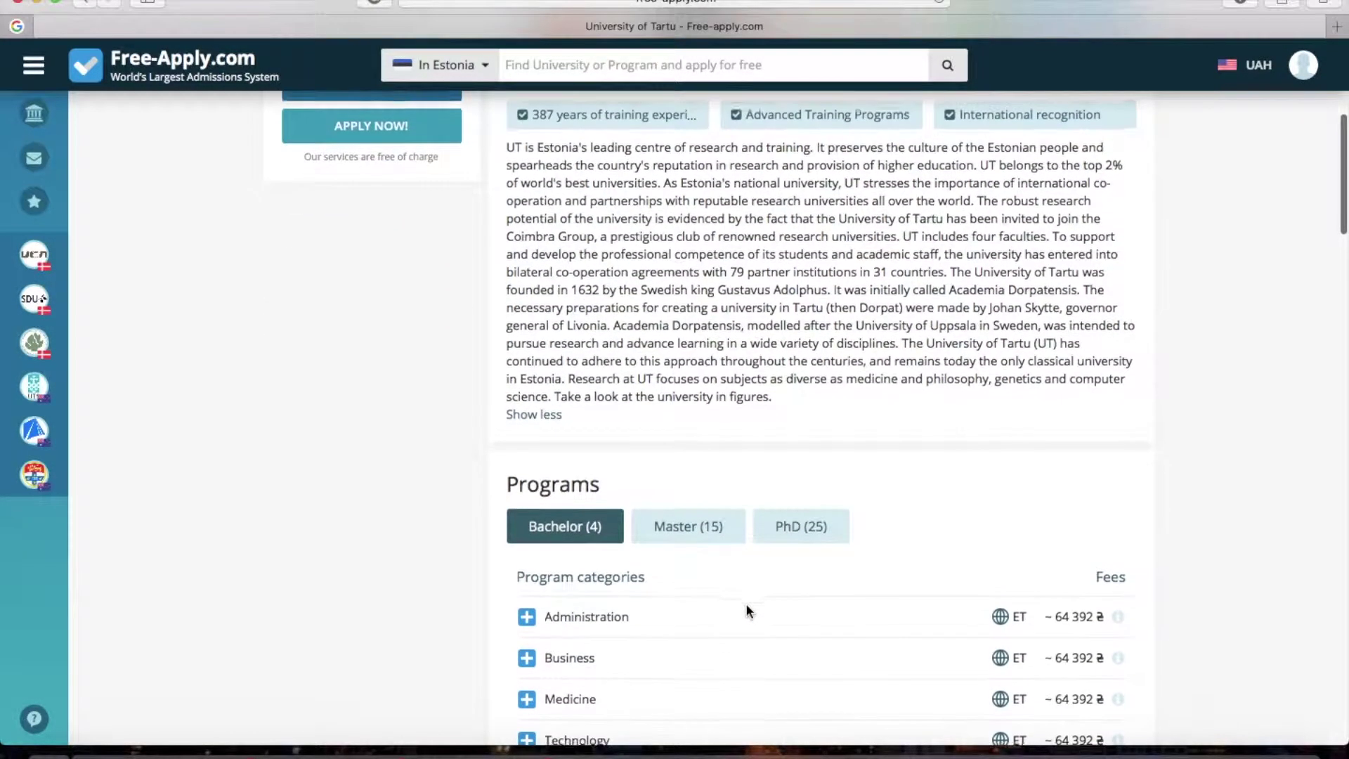
scroll(746, 609, up, 6)
scroll(747, 606, down, 6)
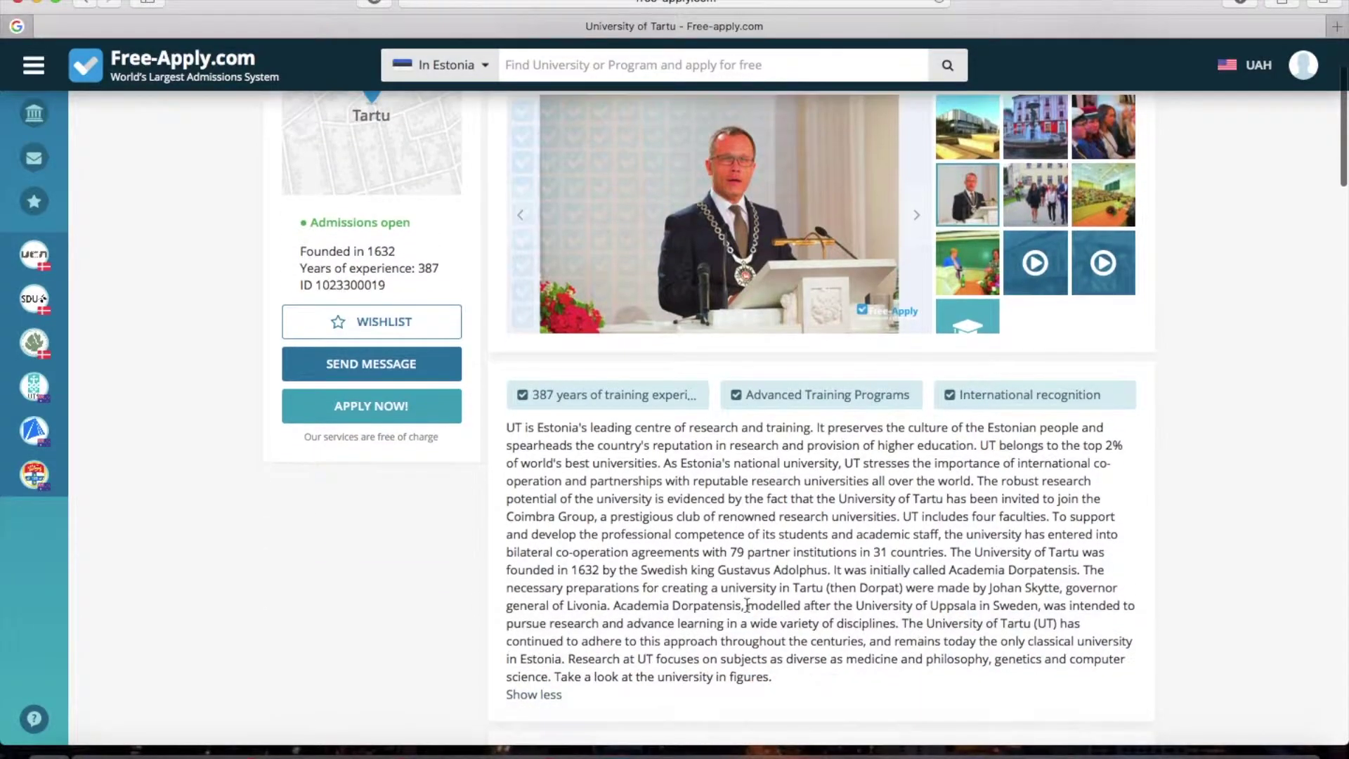
scroll(747, 610, down, 3)
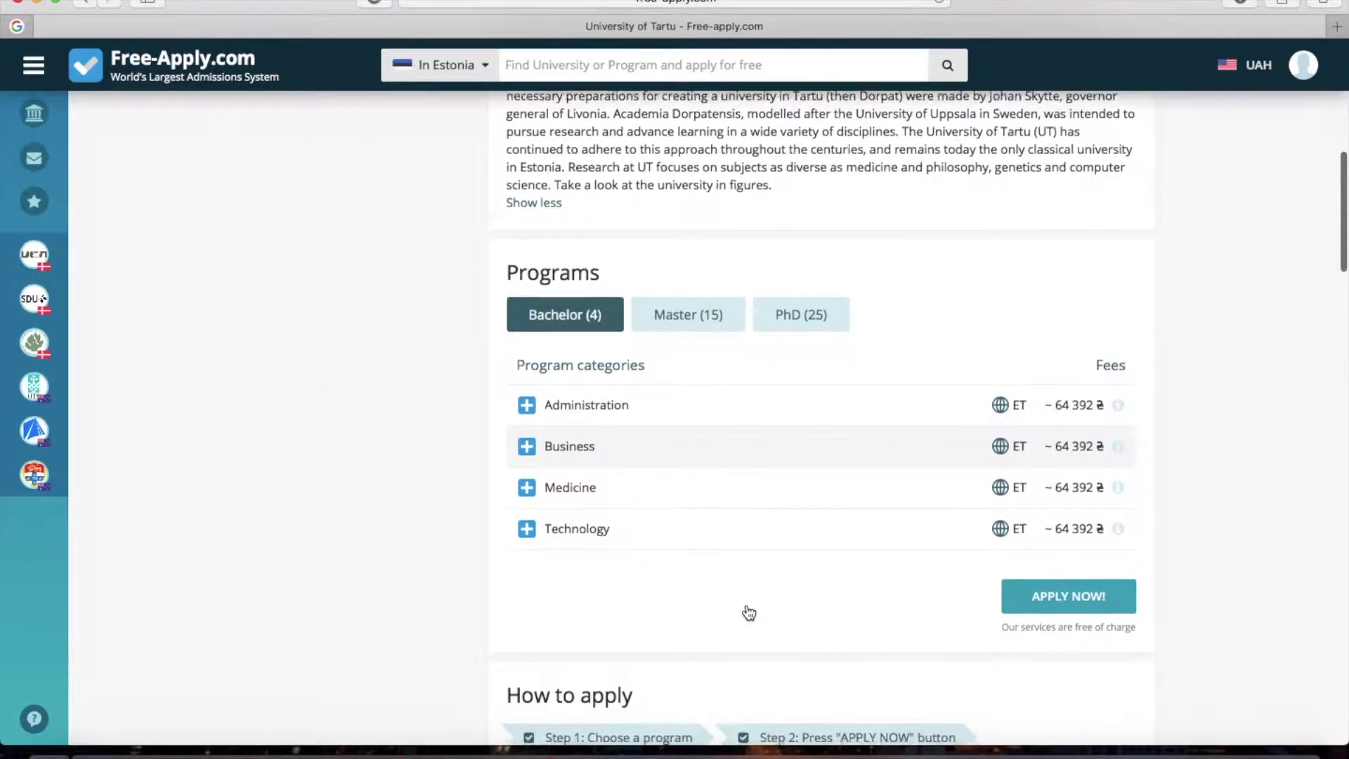
scroll(747, 610, up, 1)
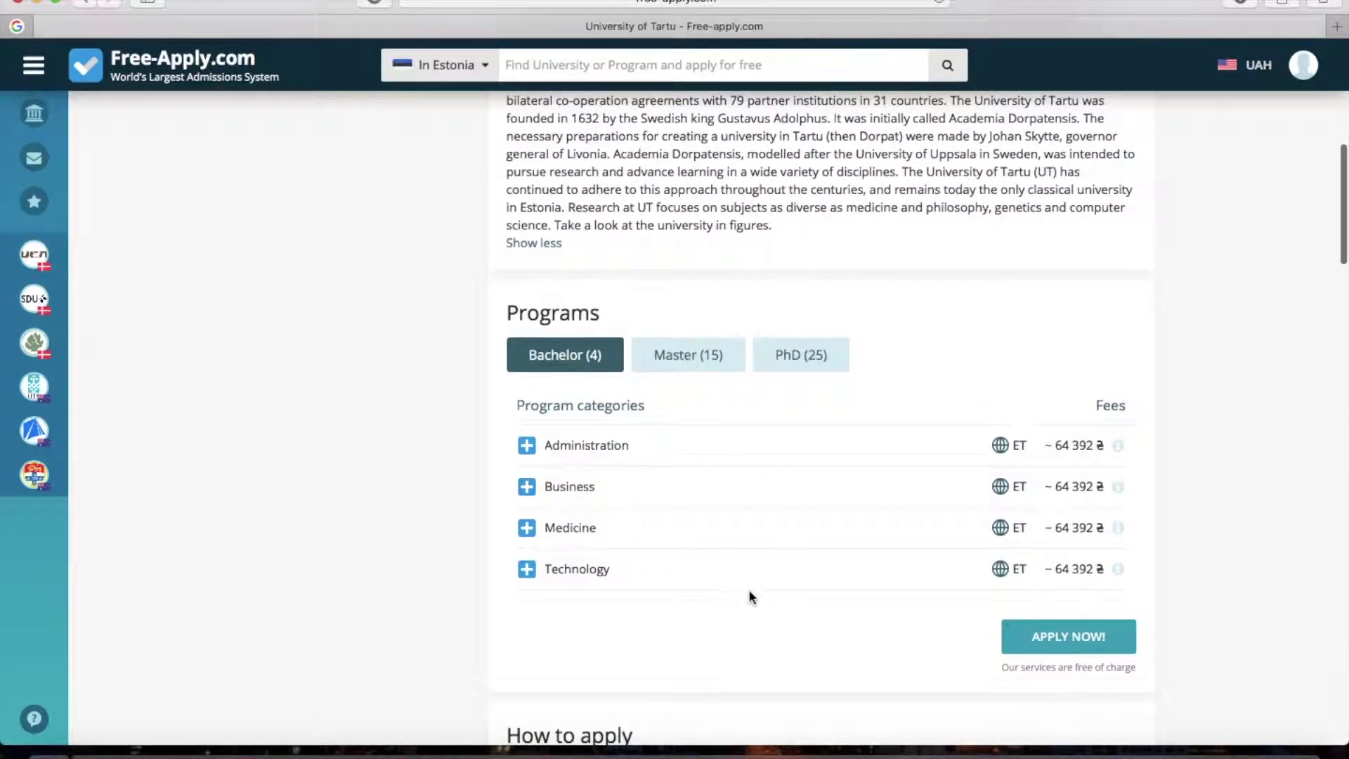
scroll(748, 595, up, 8)
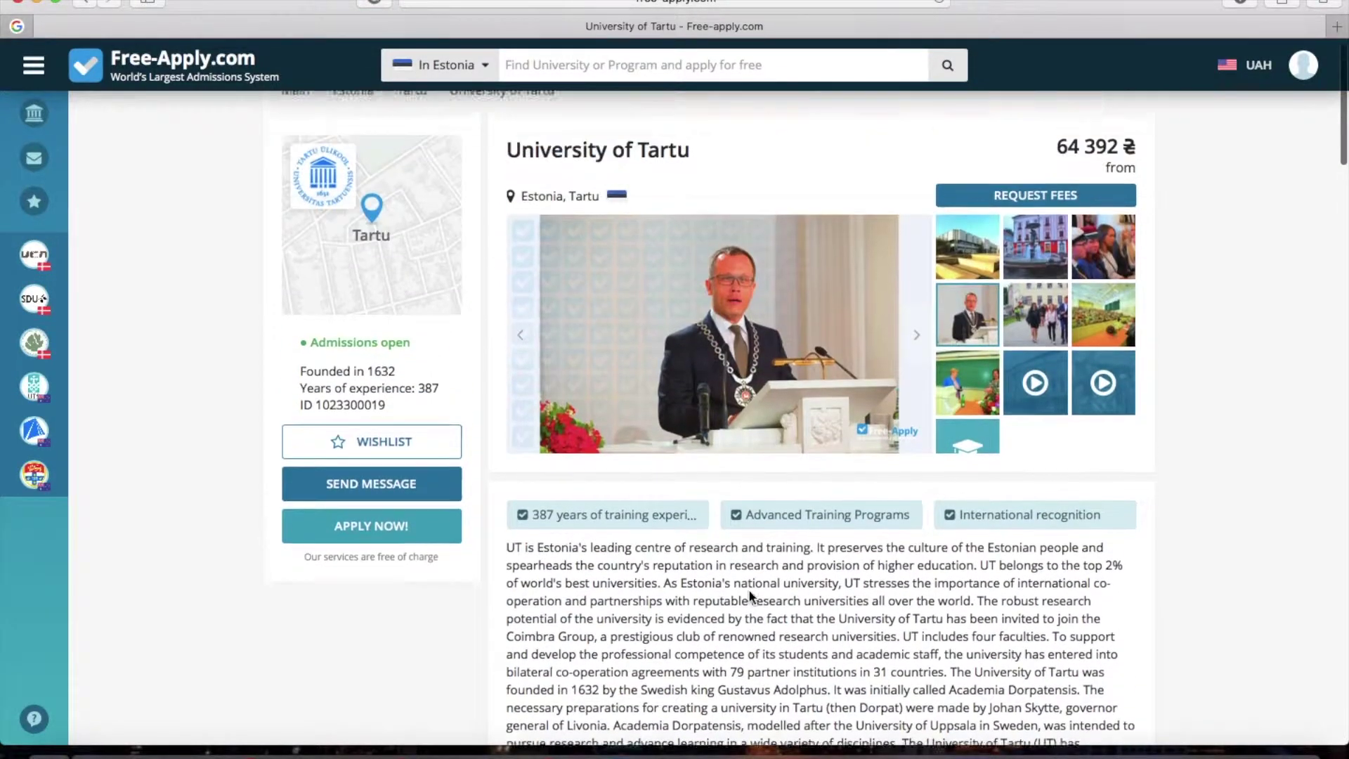
mouse_move(1052, 176)
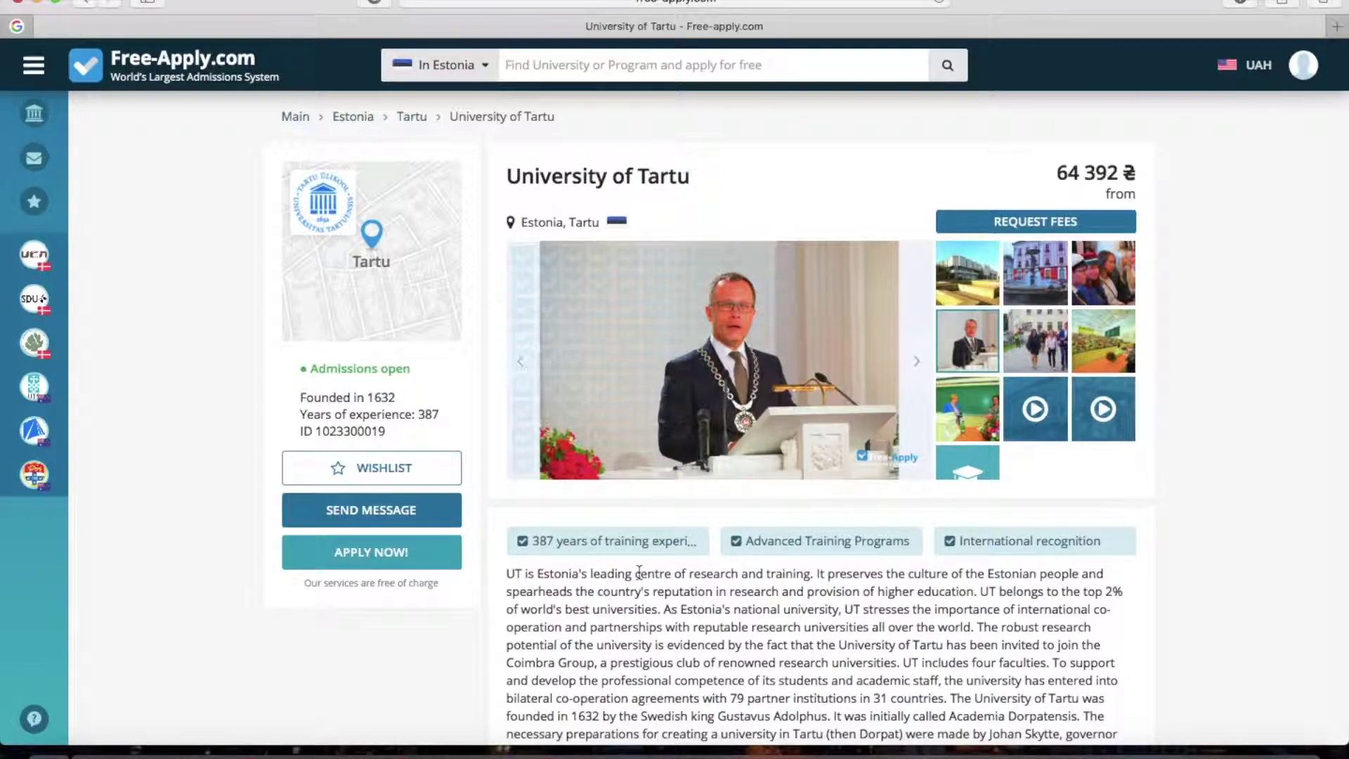
click(383, 468)
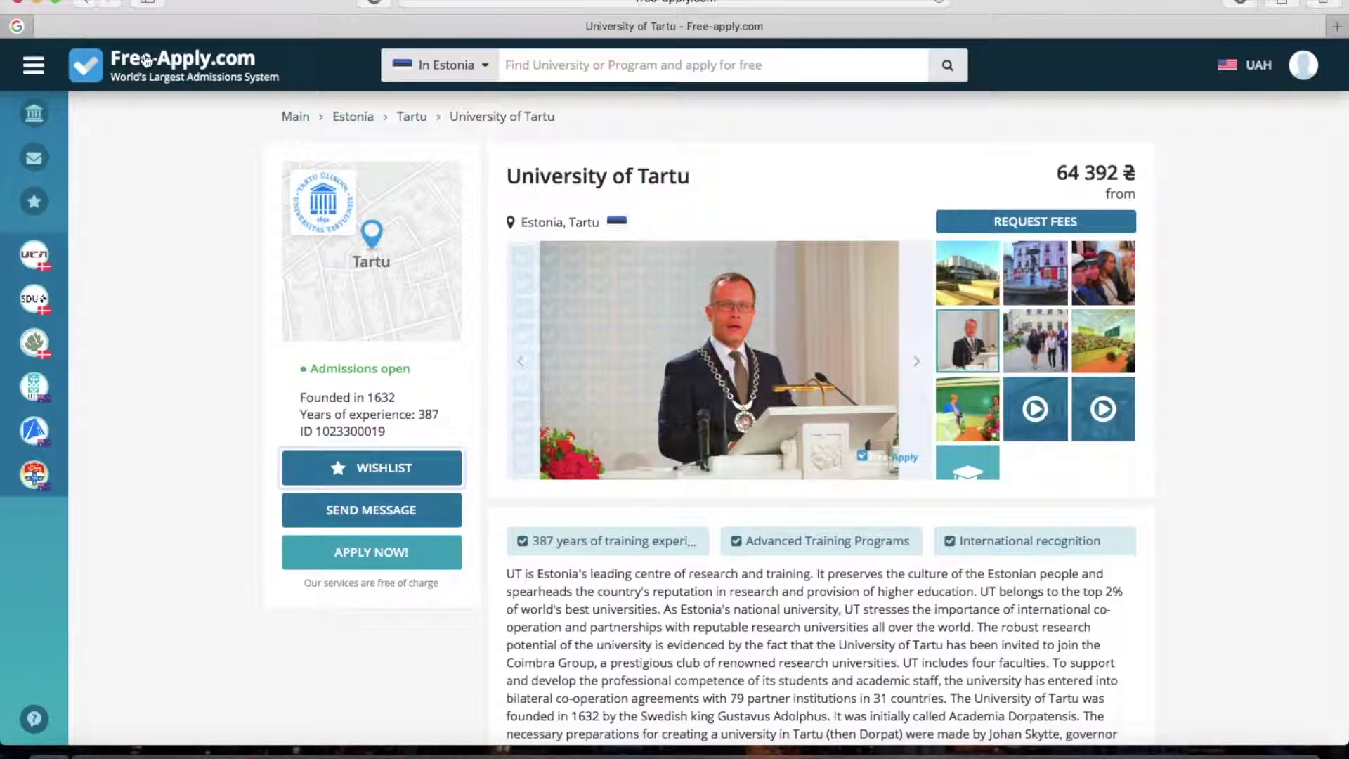
click(83, 2)
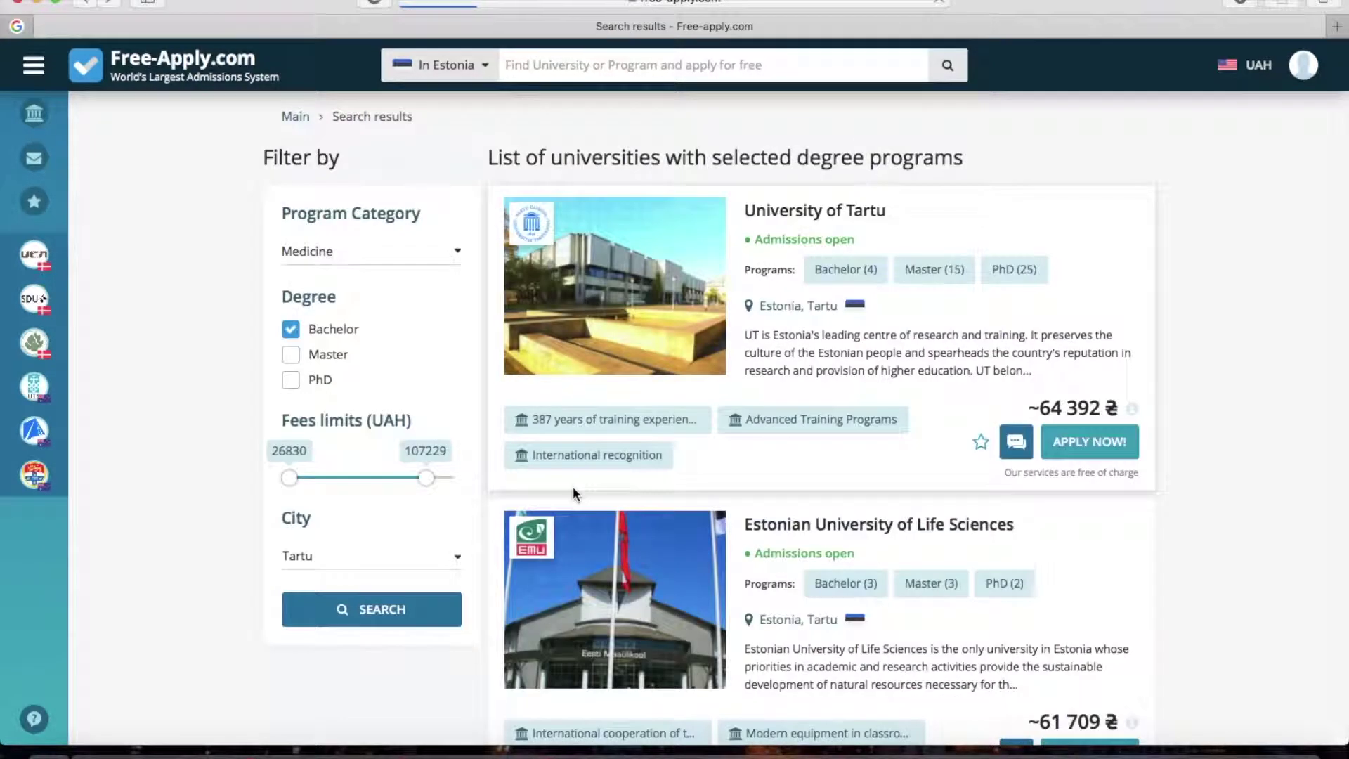
Open Estonian University of Life Sciences, expand its description, wishlist it, and go back
scroll(739, 600, down, 2)
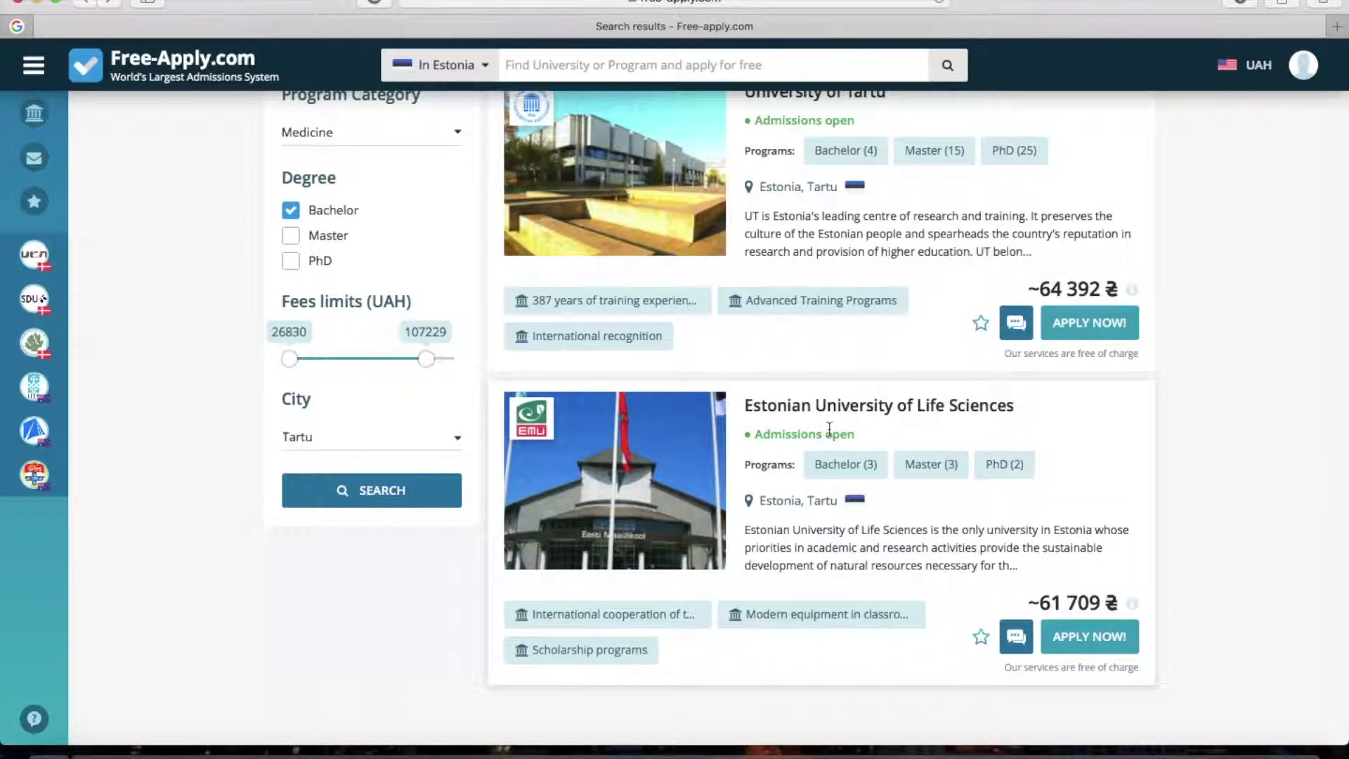
scroll(829, 428, down, 1)
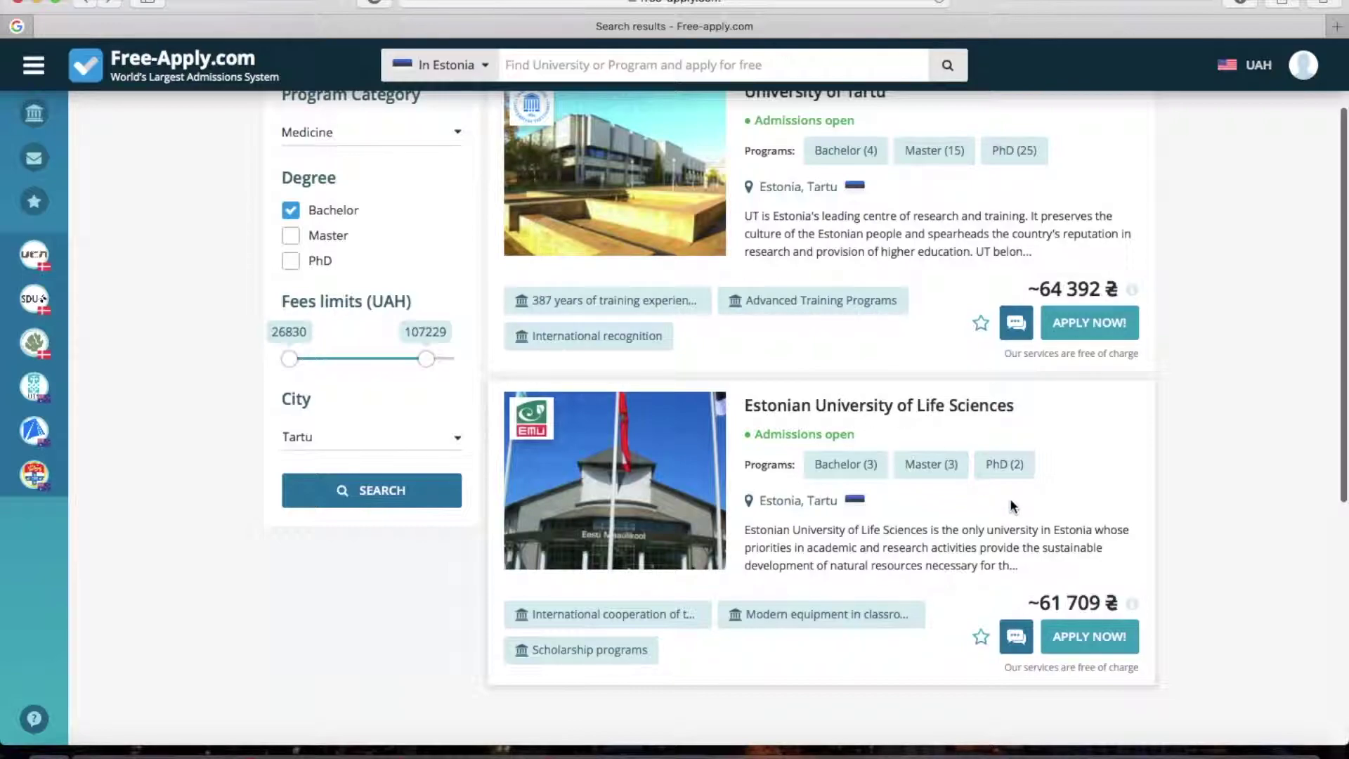
click(837, 413)
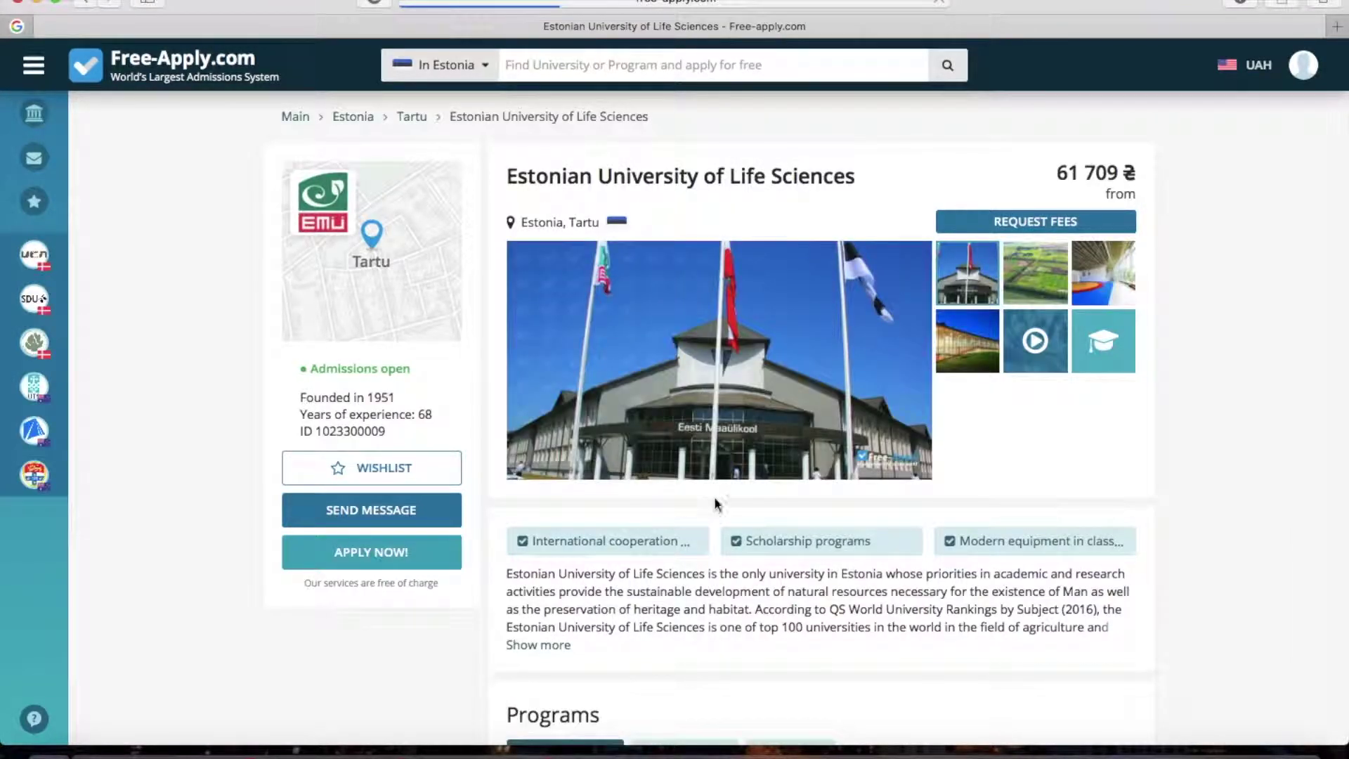
click(541, 646)
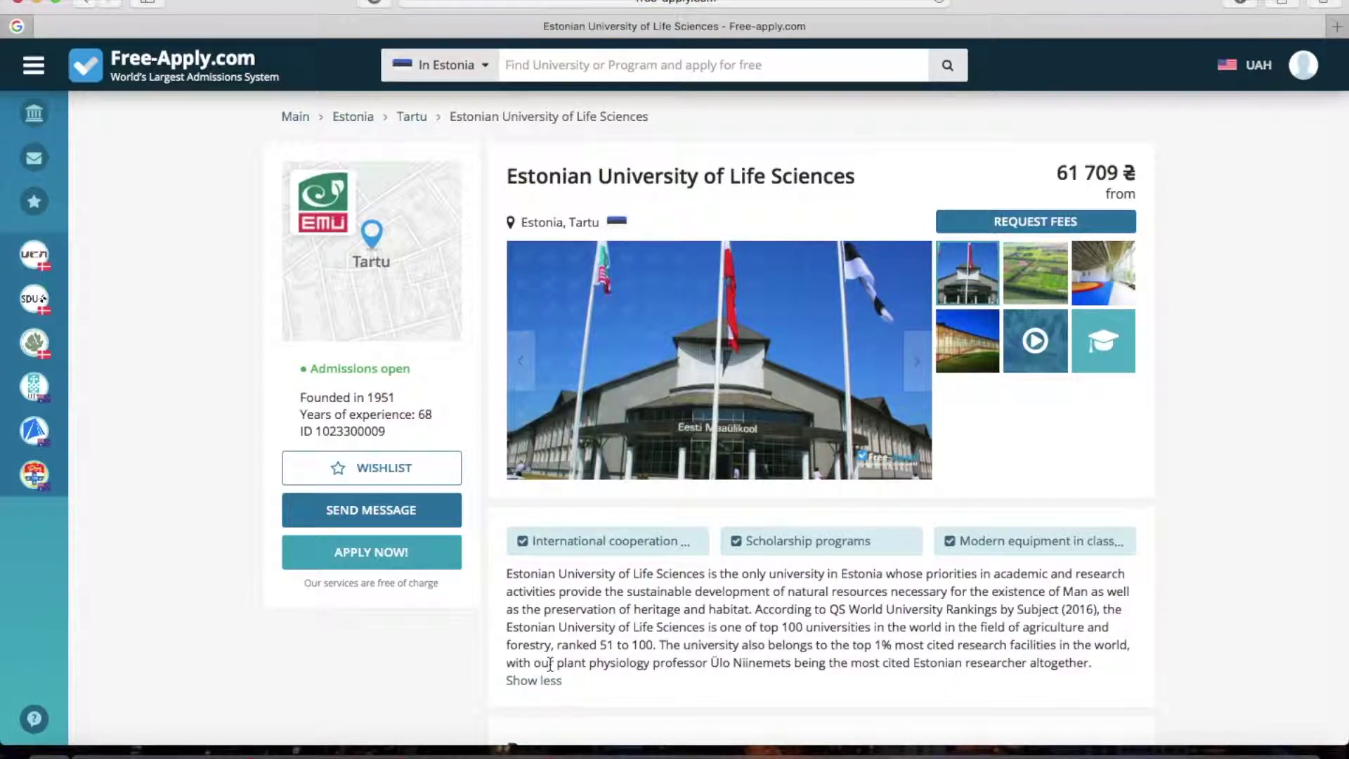
click(416, 475)
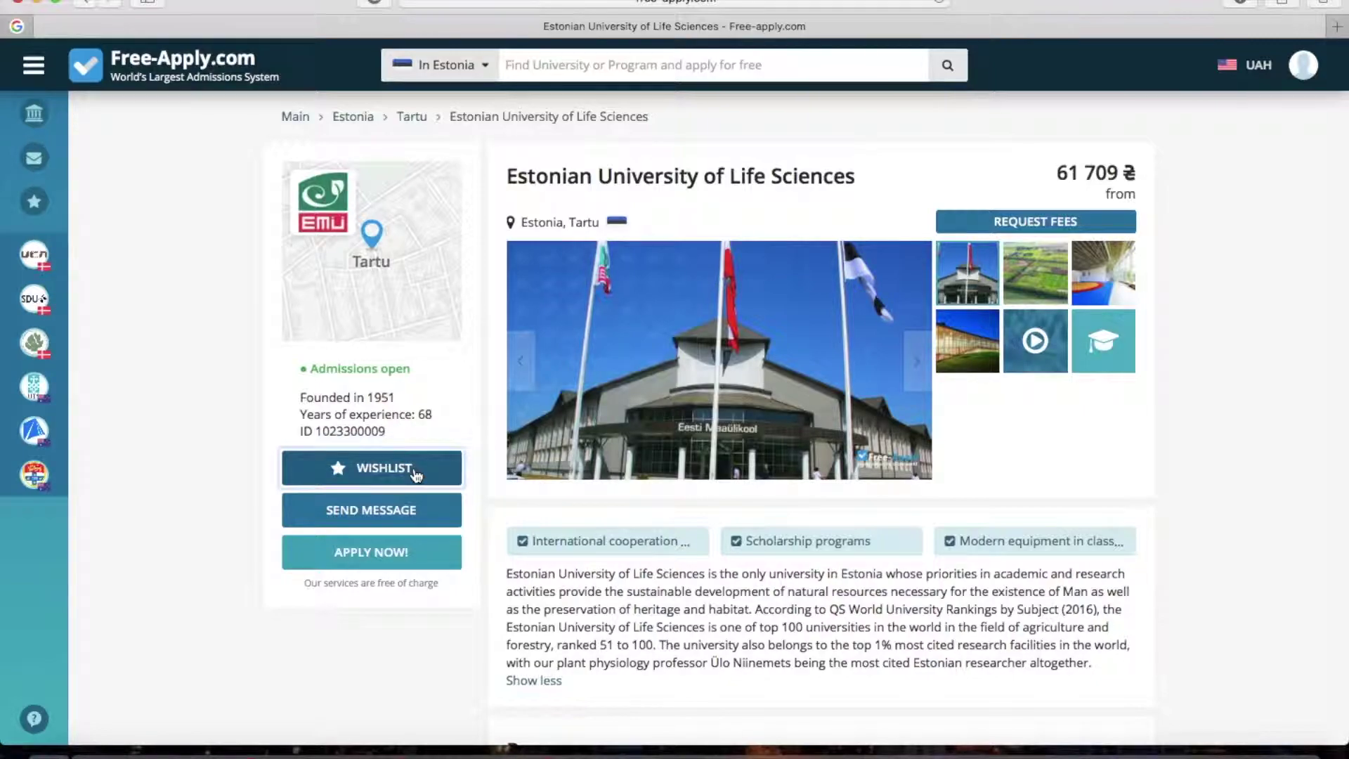
click(82, 6)
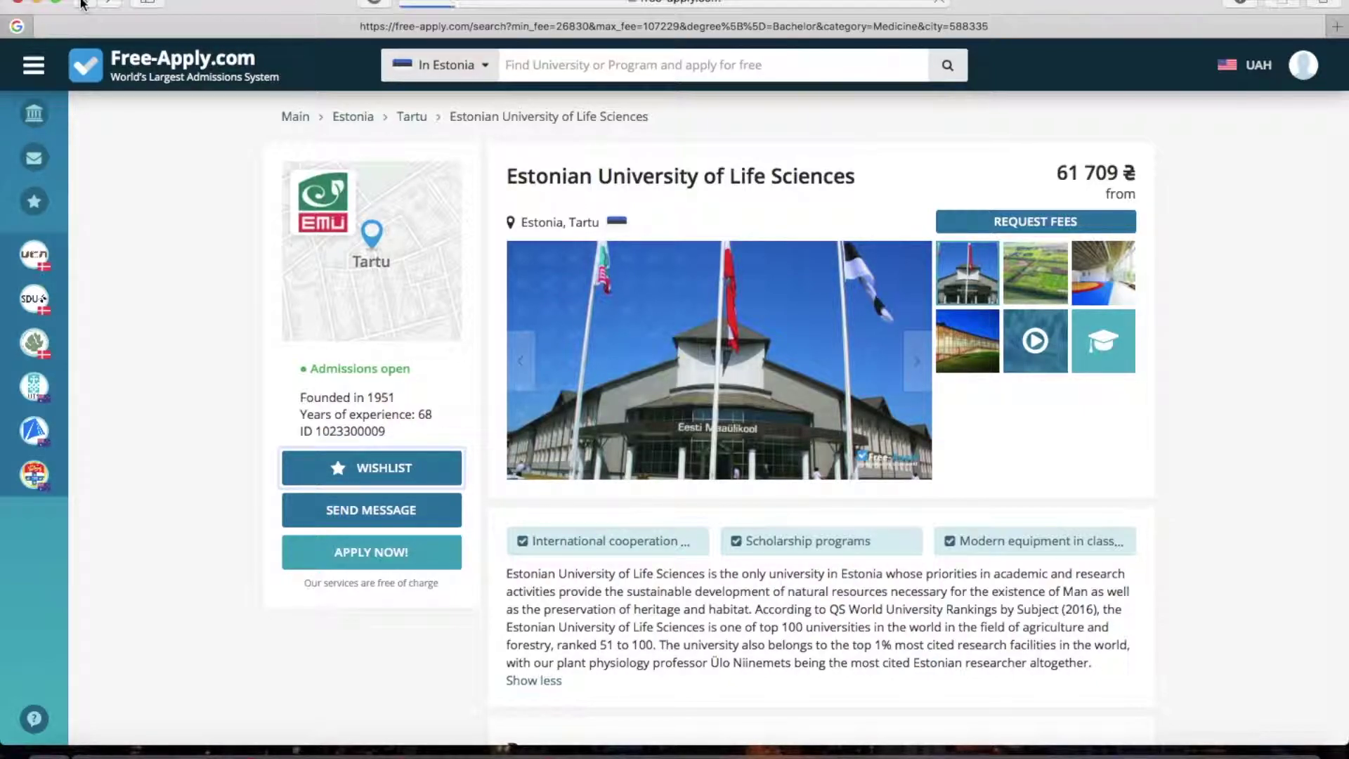
scroll(656, 313, up, 3)
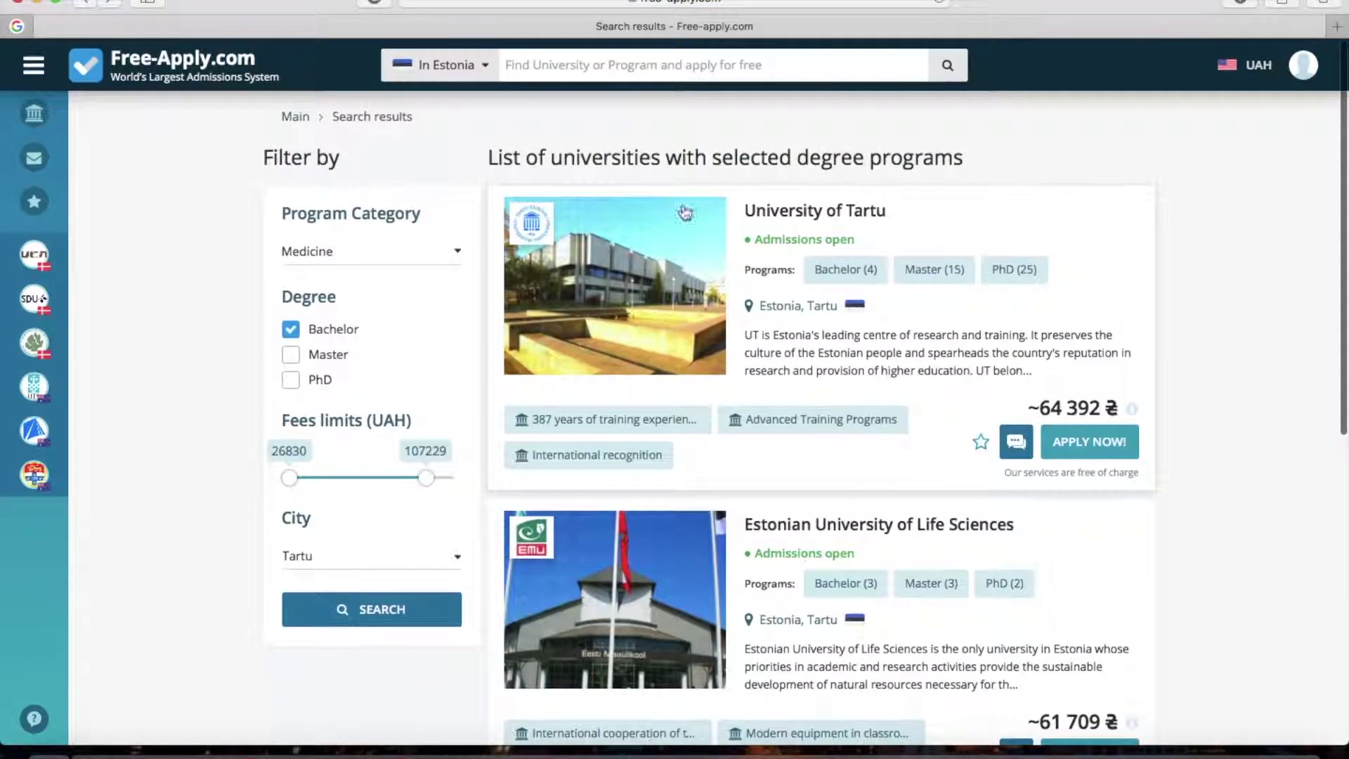
Open University of Tartu's request form and tick Bachelor of Medicine and Bachelor of Administration
click(768, 208)
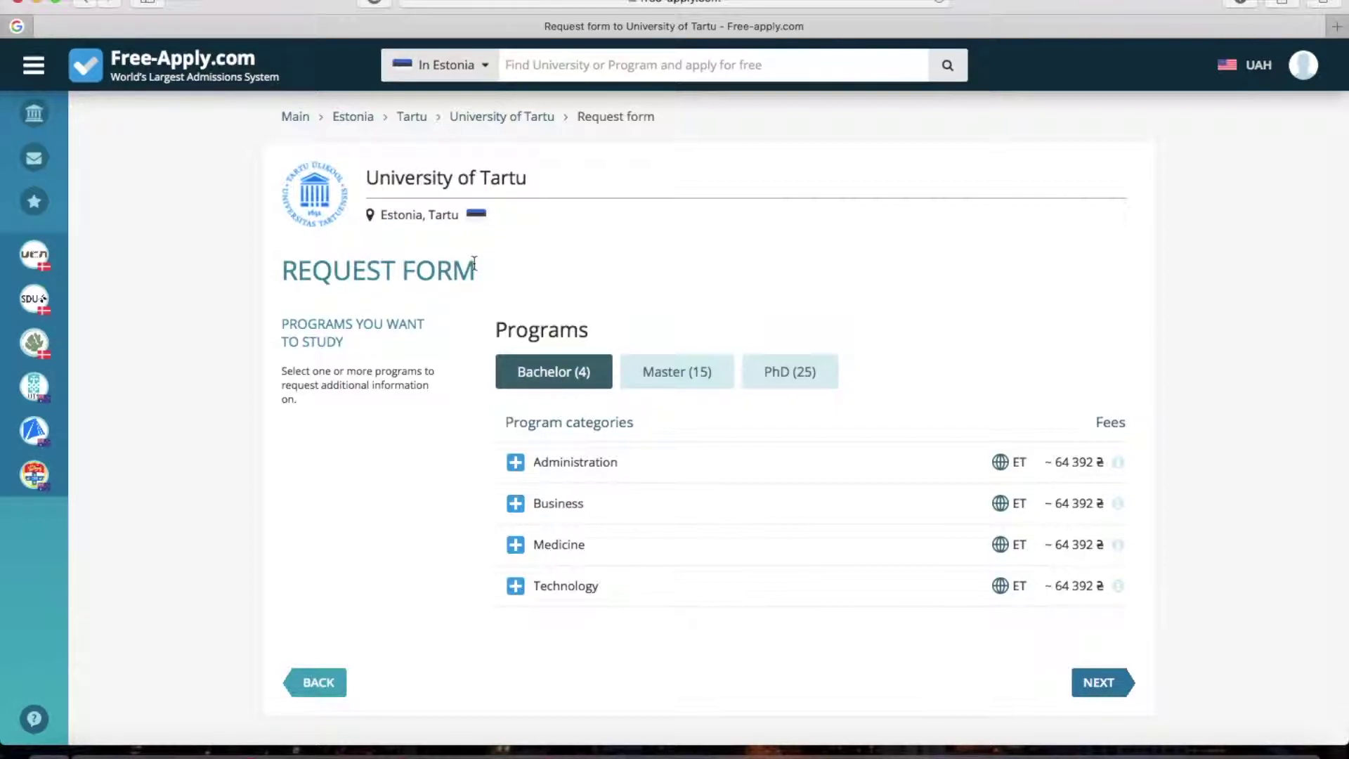
click(516, 549)
click(532, 586)
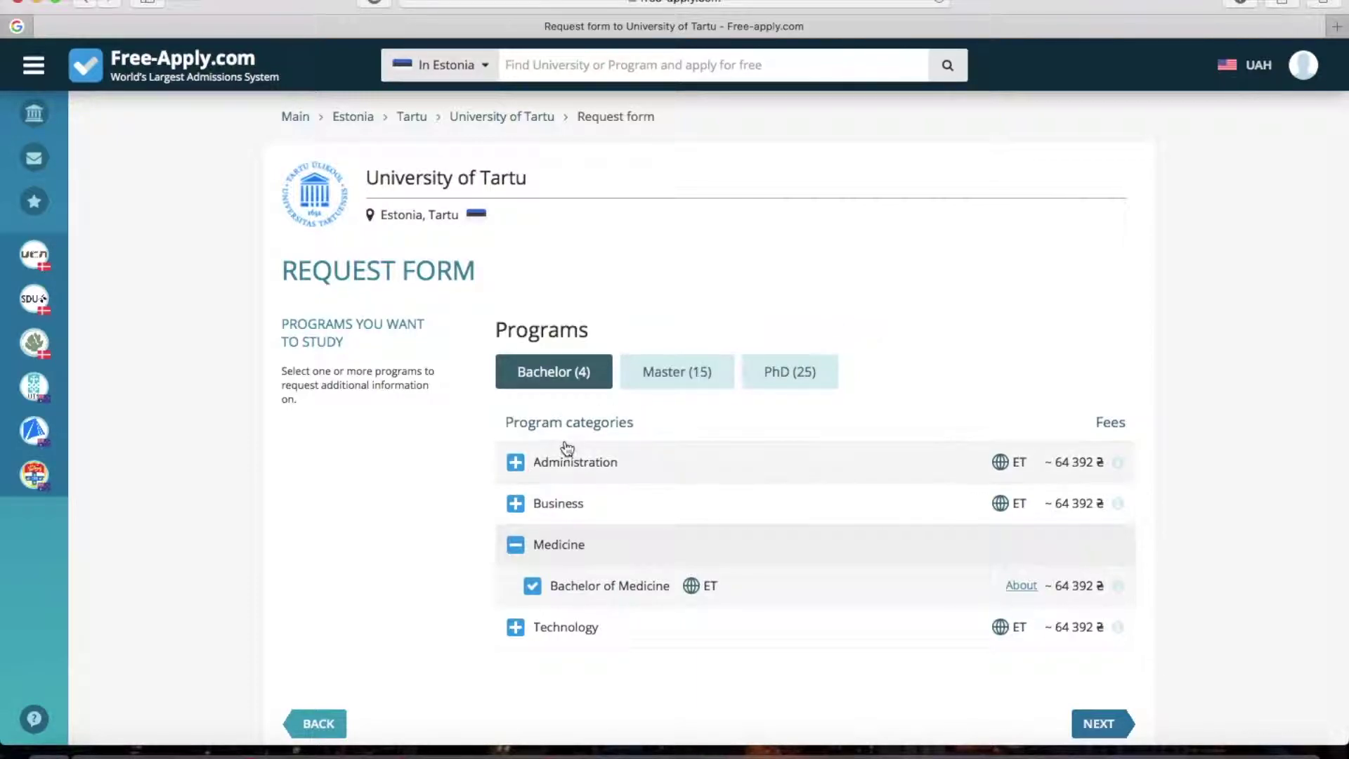
click(510, 466)
click(533, 504)
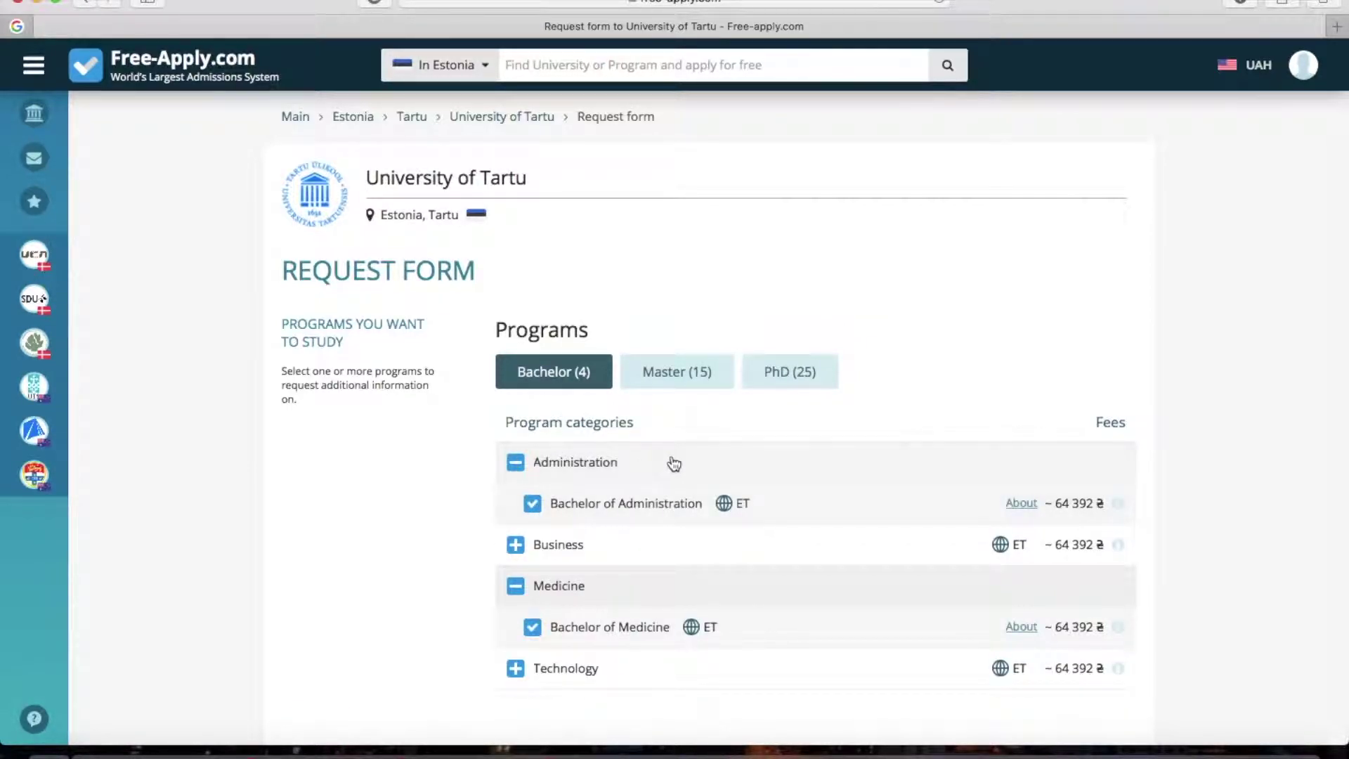
Look over the Master programs list, then return to the Bachelor list
click(685, 380)
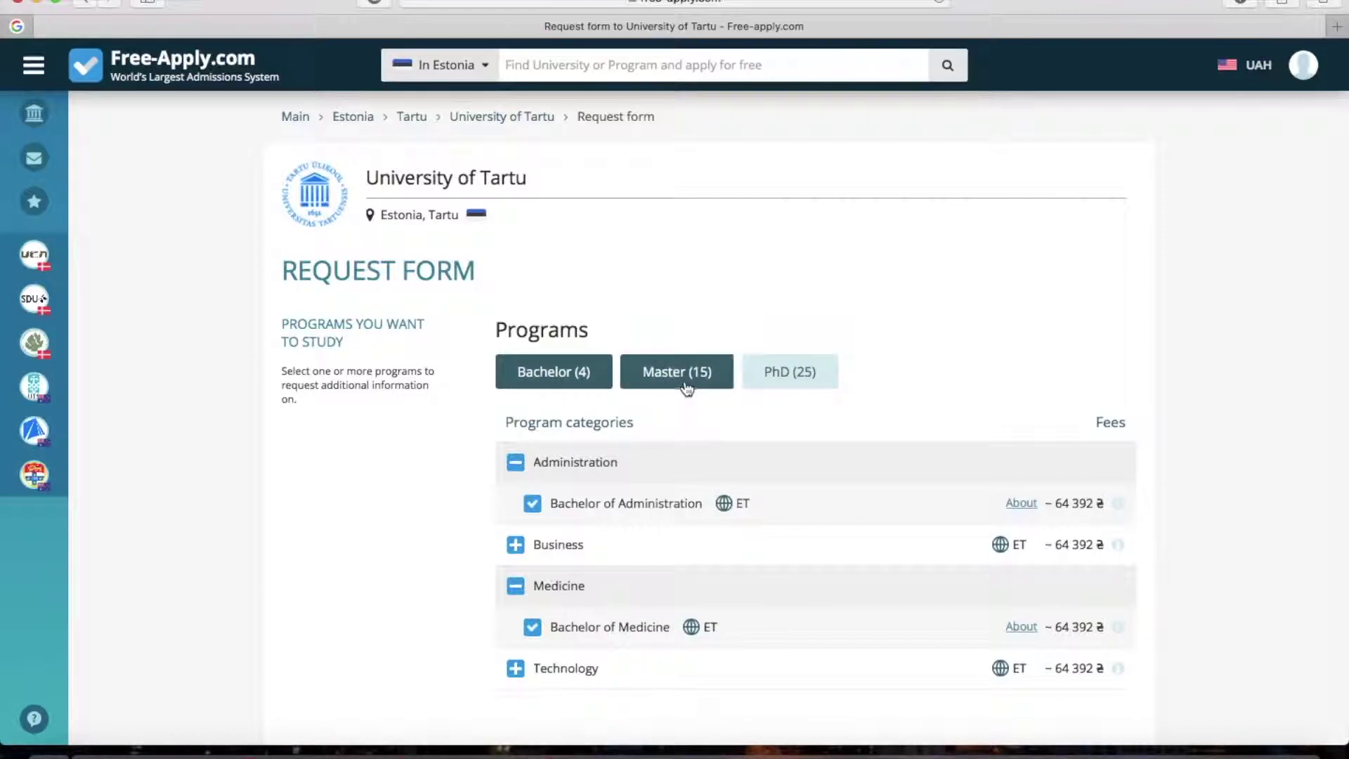
scroll(654, 506, down, 3)
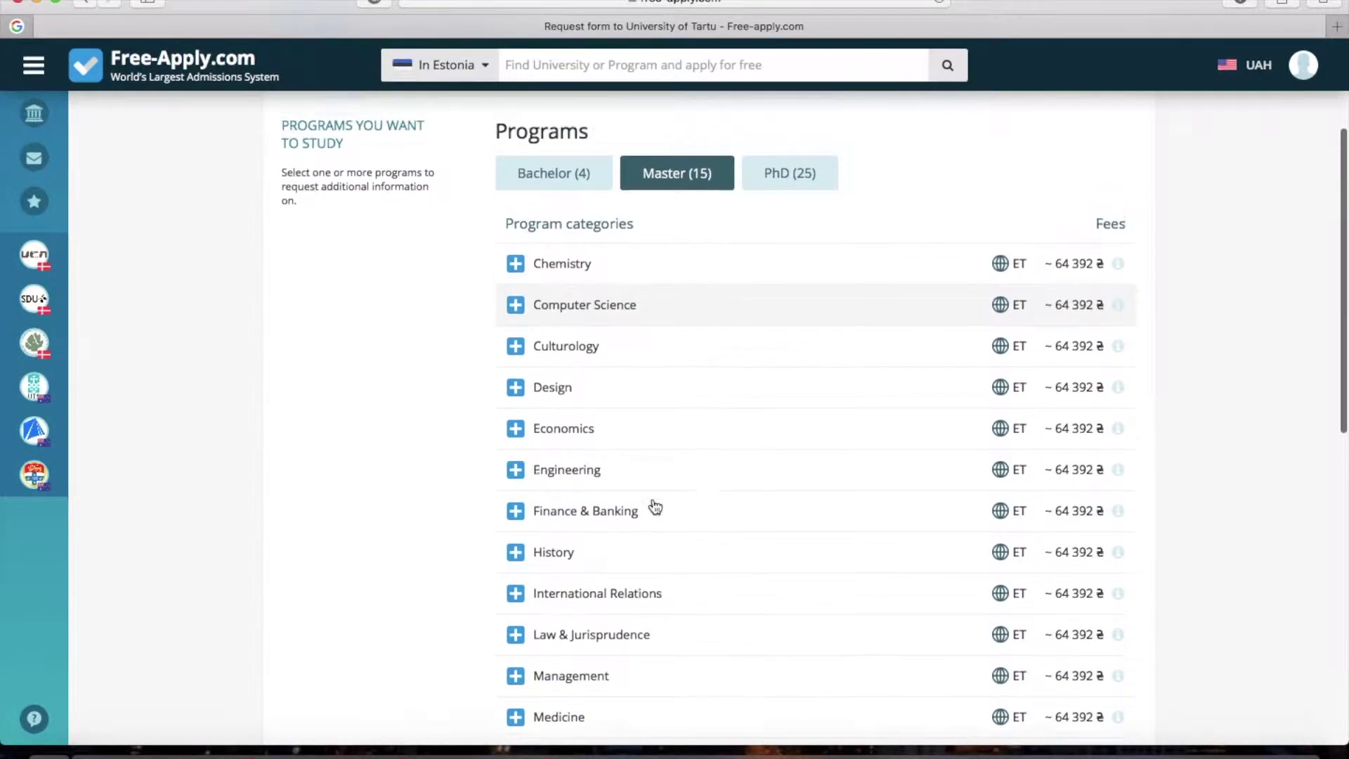
scroll(651, 506, up, 2)
click(525, 316)
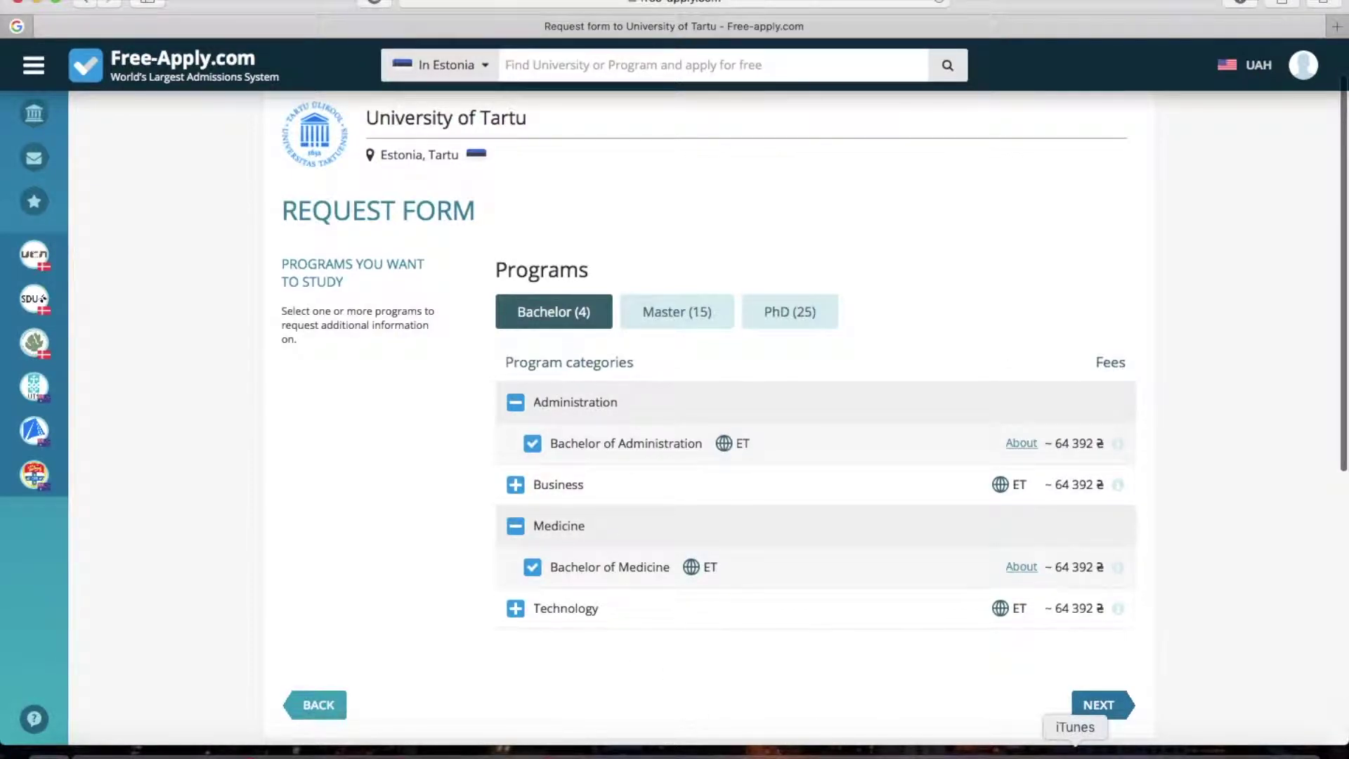
Add the personal question 'How much time is needed for admission?' and continue
click(1131, 705)
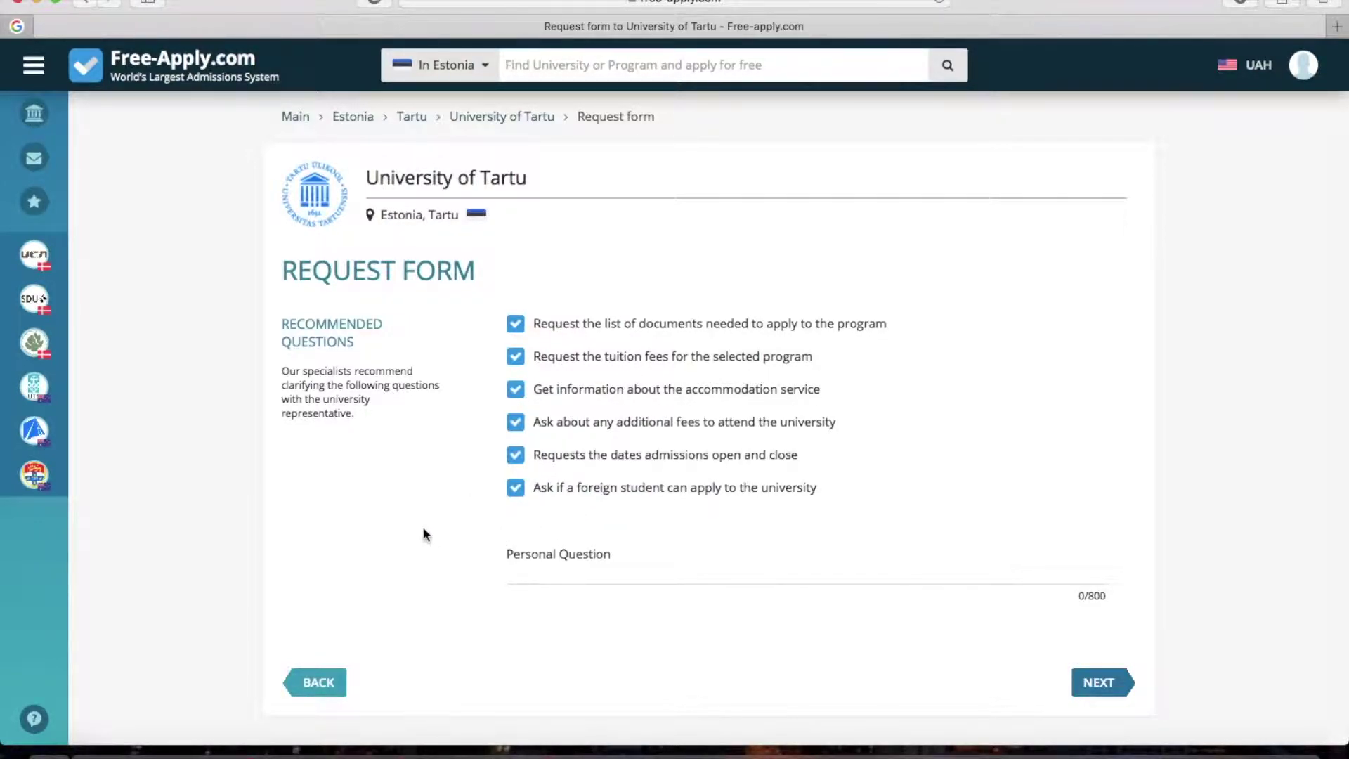
click(555, 571)
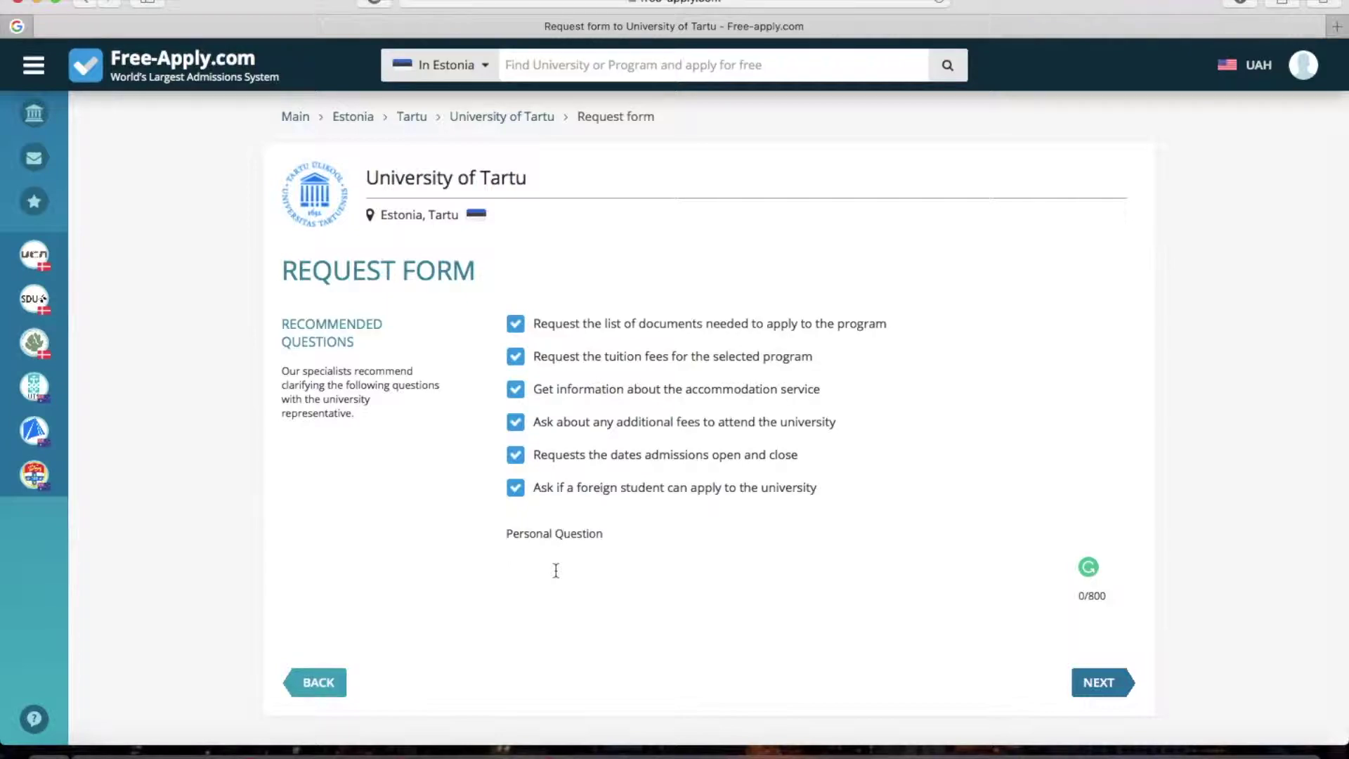
text(How much time is needed f)
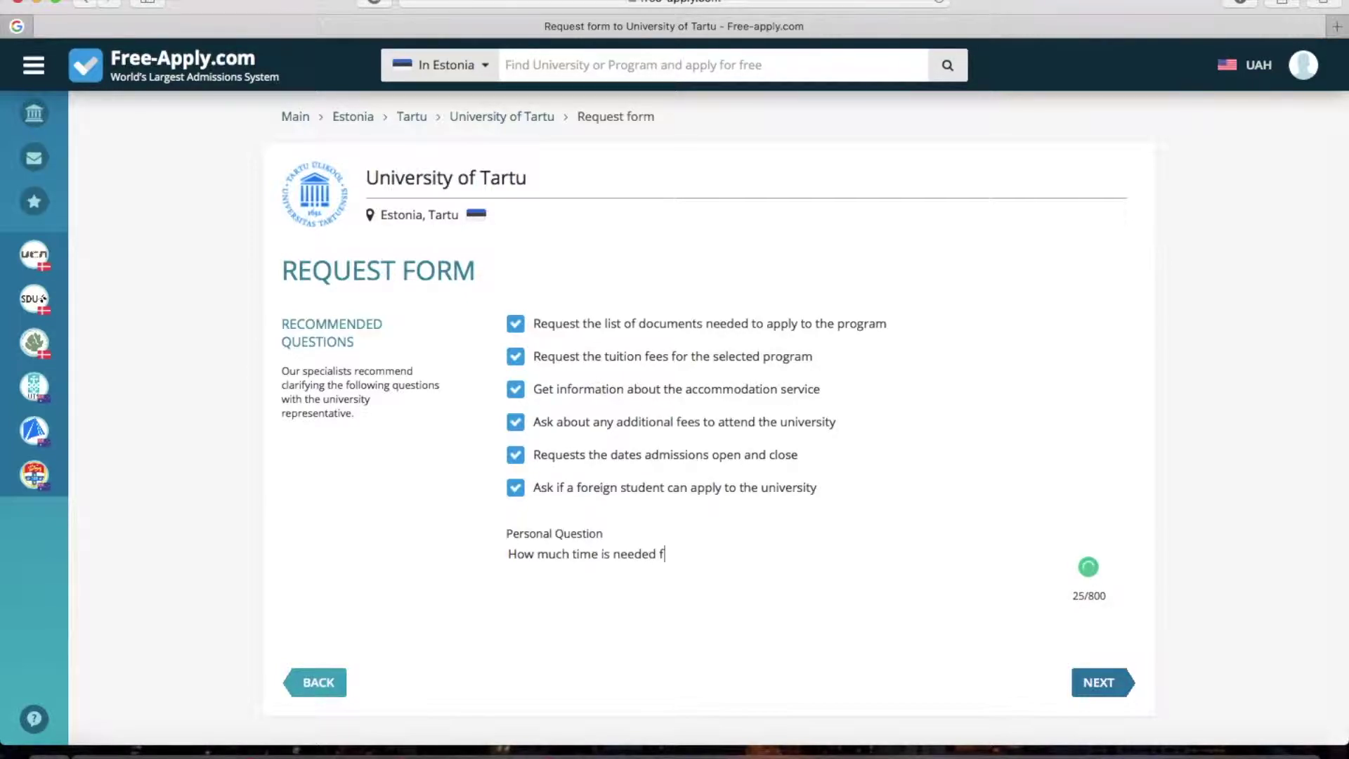
text(or admission?)
click(1126, 685)
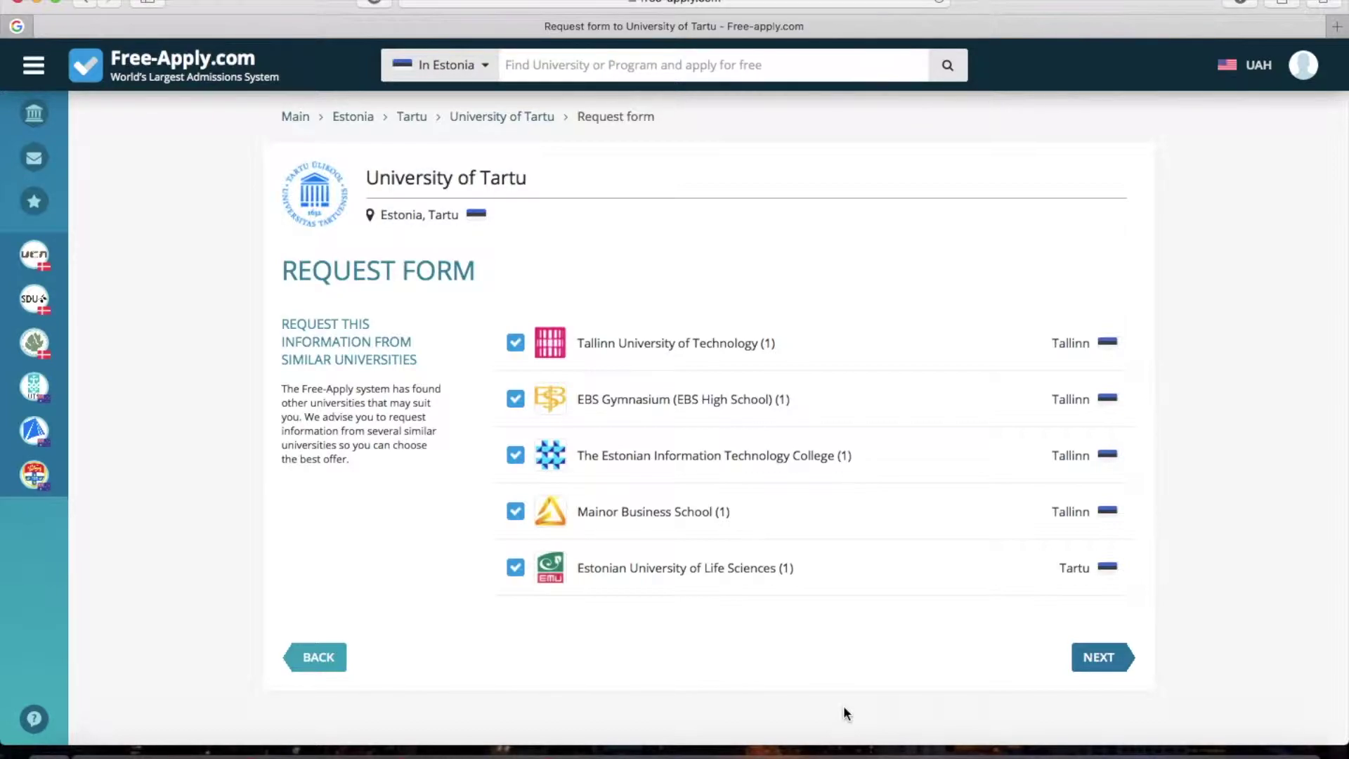
Untick Tallinn University of Technology, Estonian Information Technology College and Estonian University of Life Sciences
click(515, 342)
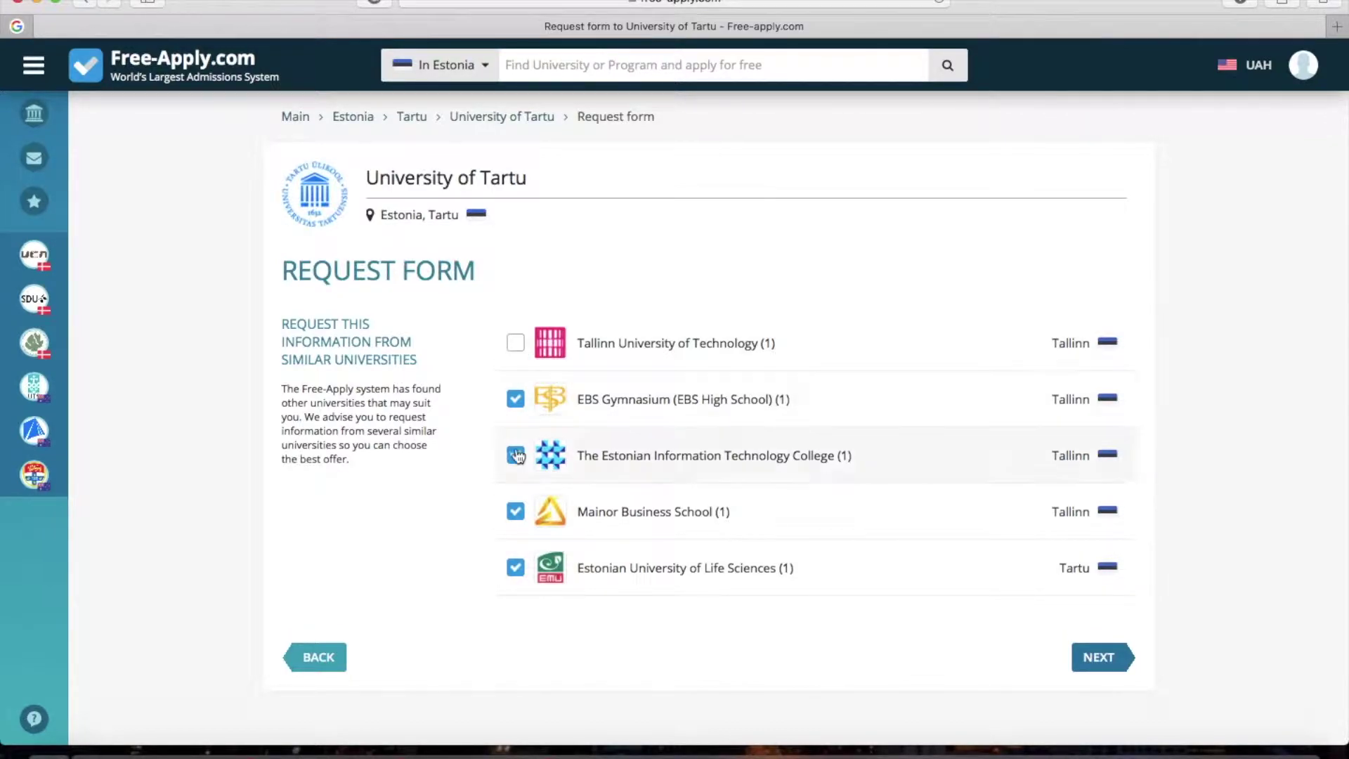
click(515, 454)
click(515, 569)
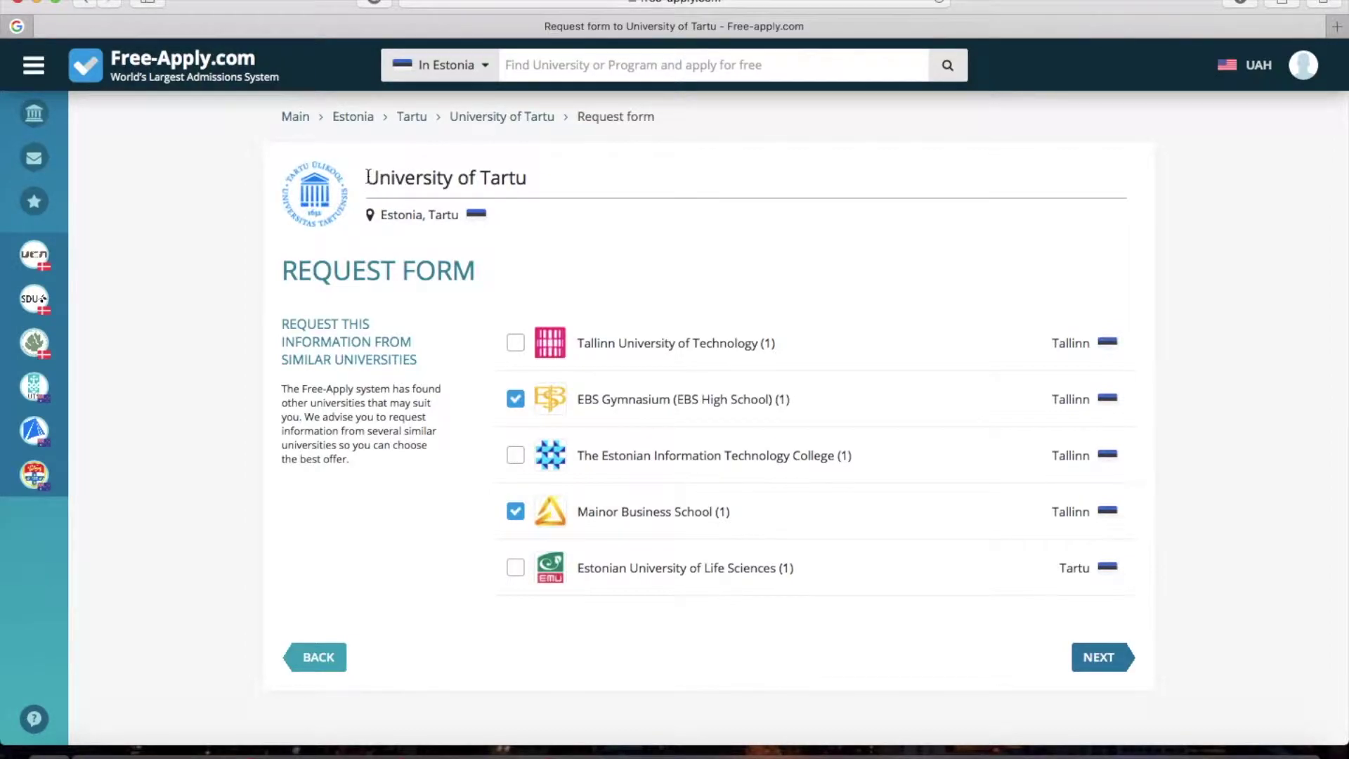
drag(367, 177, 536, 183)
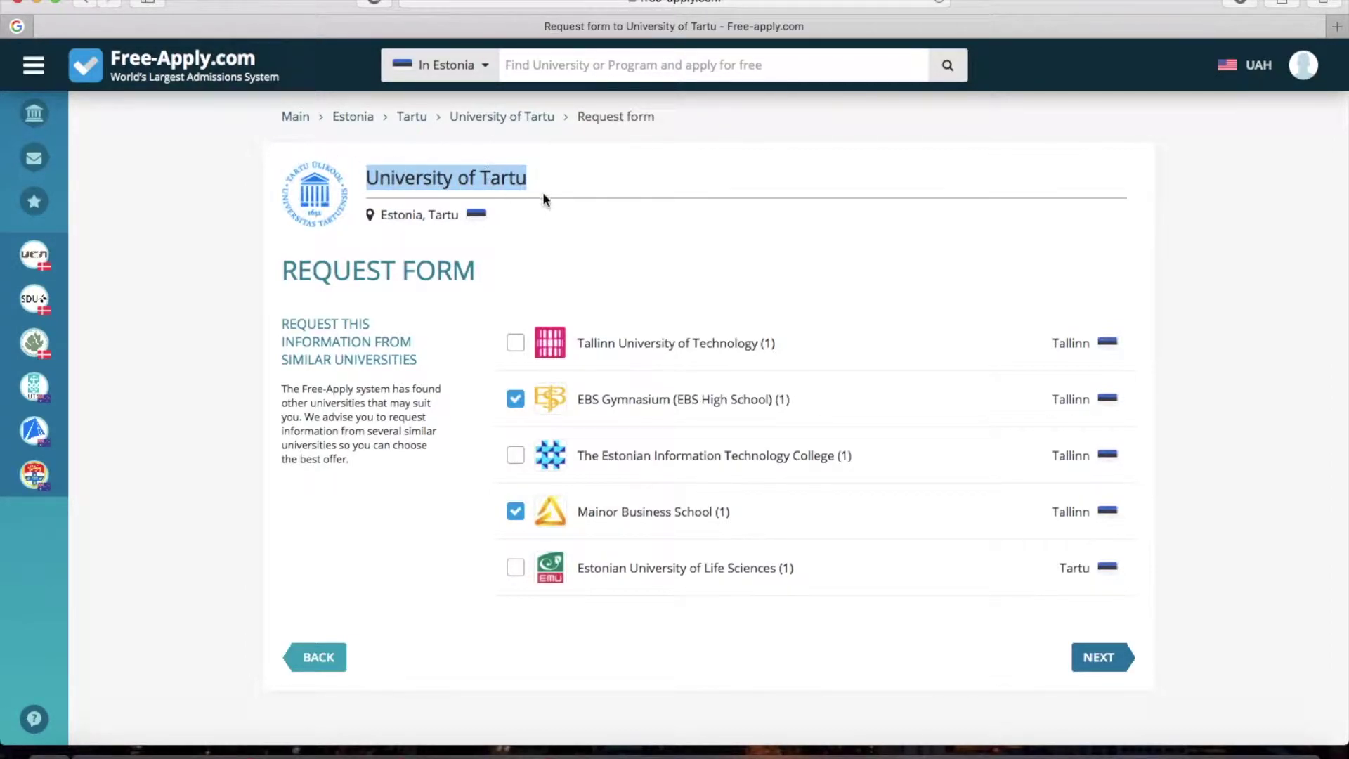
click(525, 272)
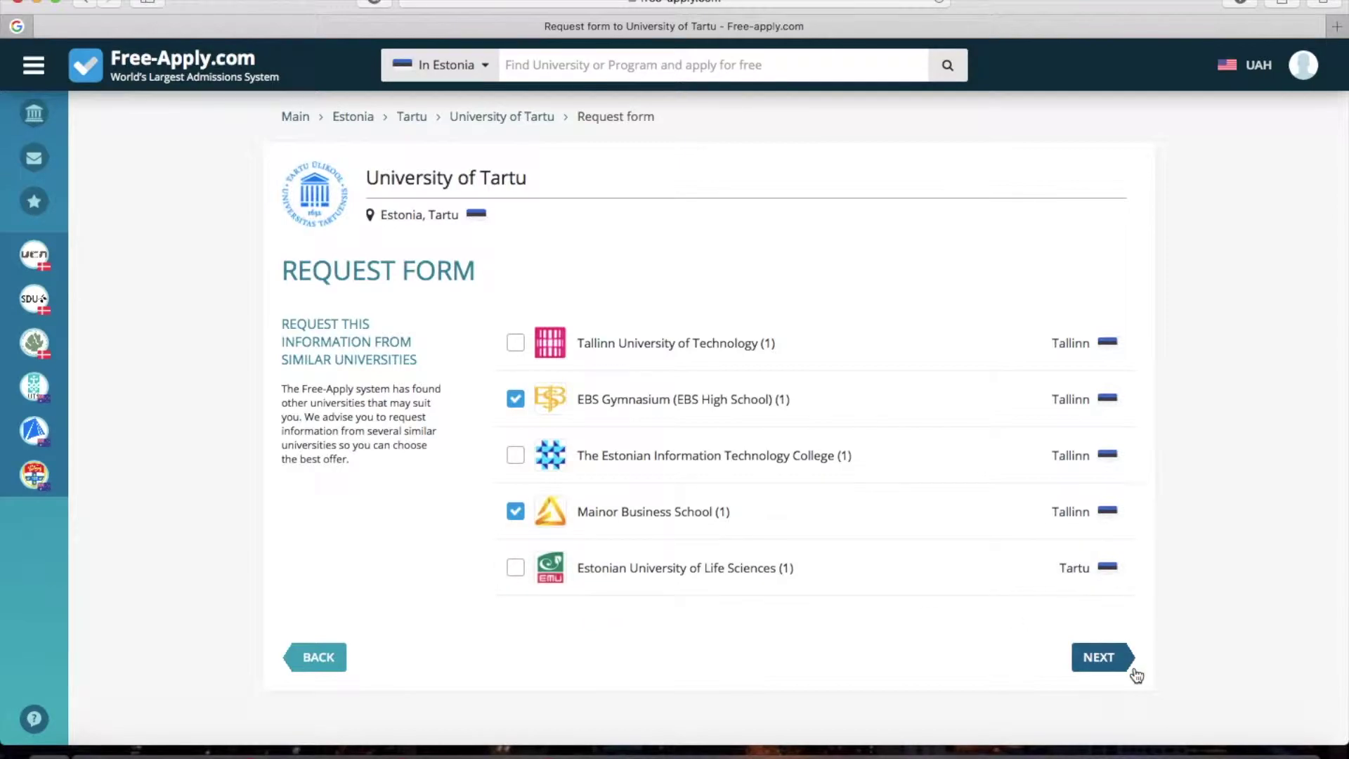
click(1110, 662)
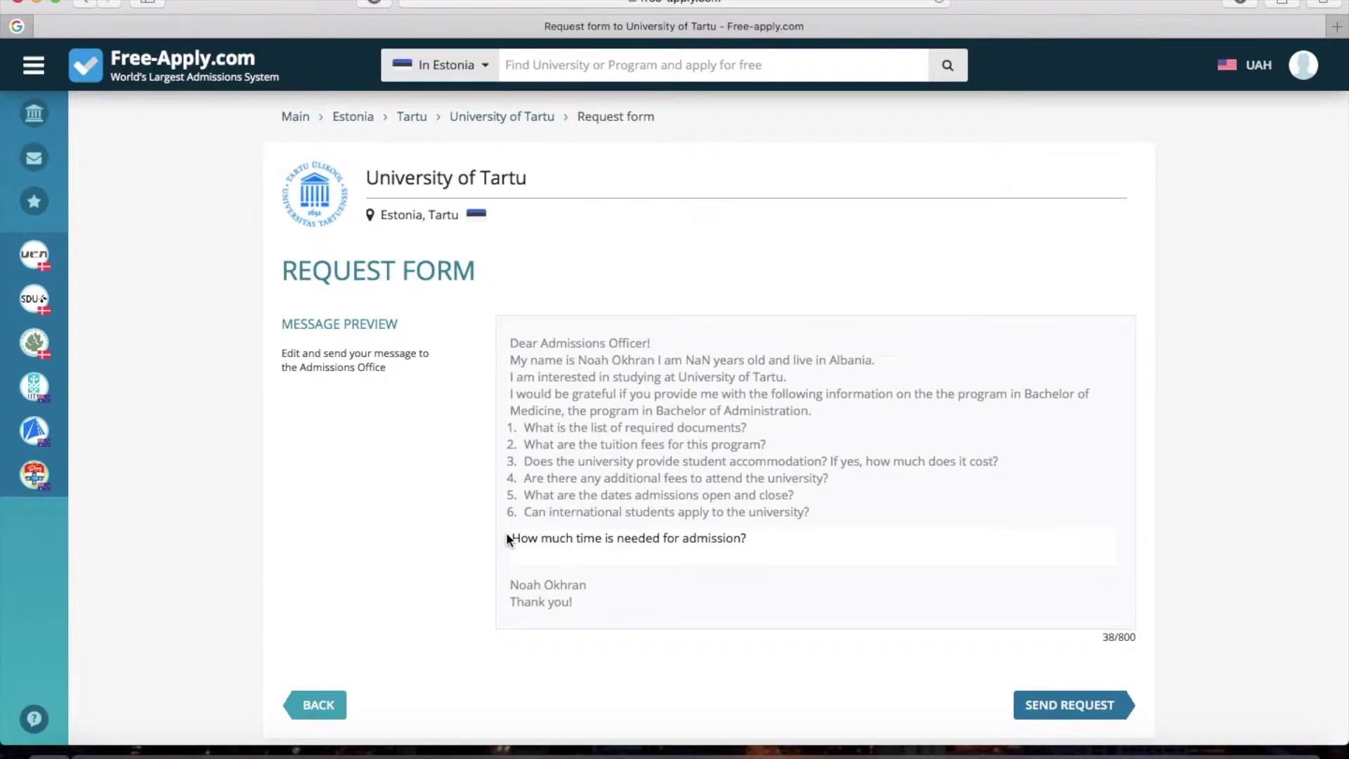
Send the previewed request letter to University of Tartu
click(1054, 708)
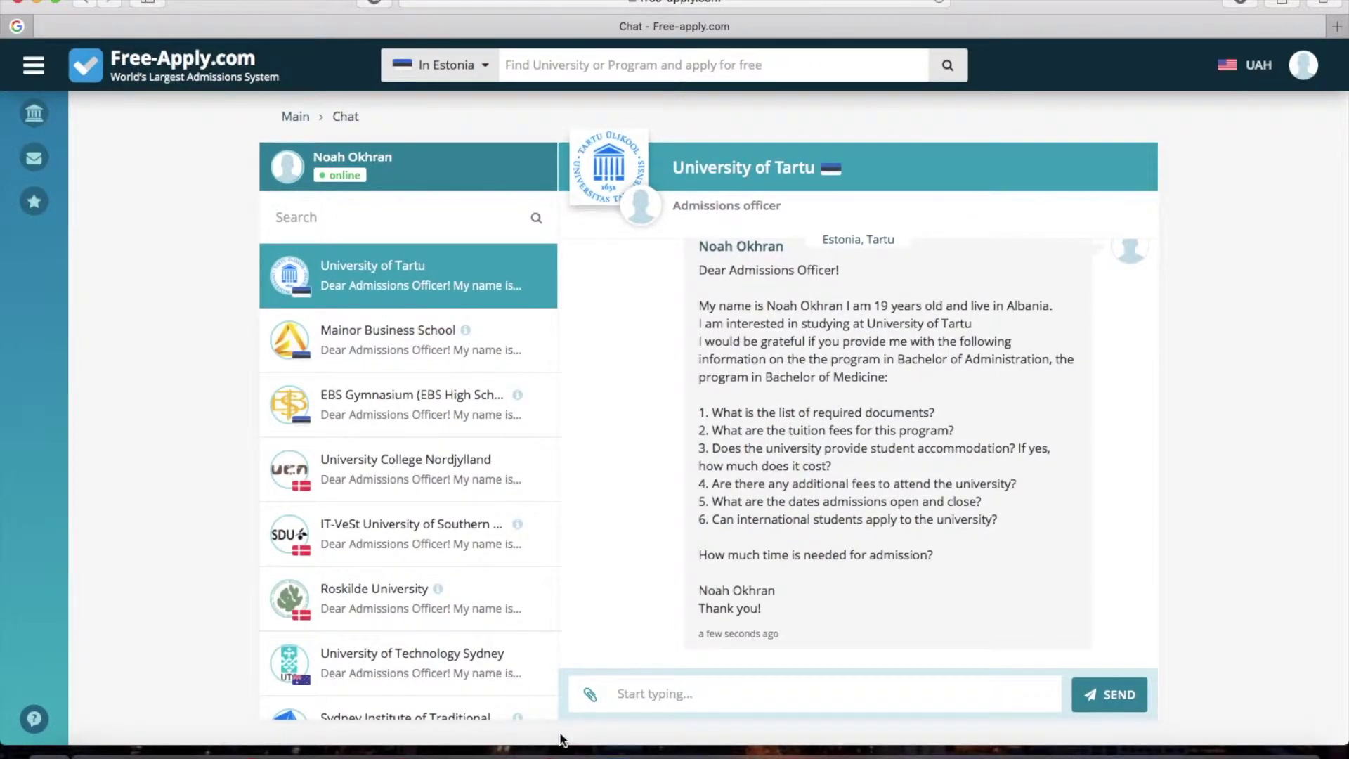
Cancel a file attachment, then open My profile from the account menu
click(590, 694)
click(846, 438)
click(1299, 79)
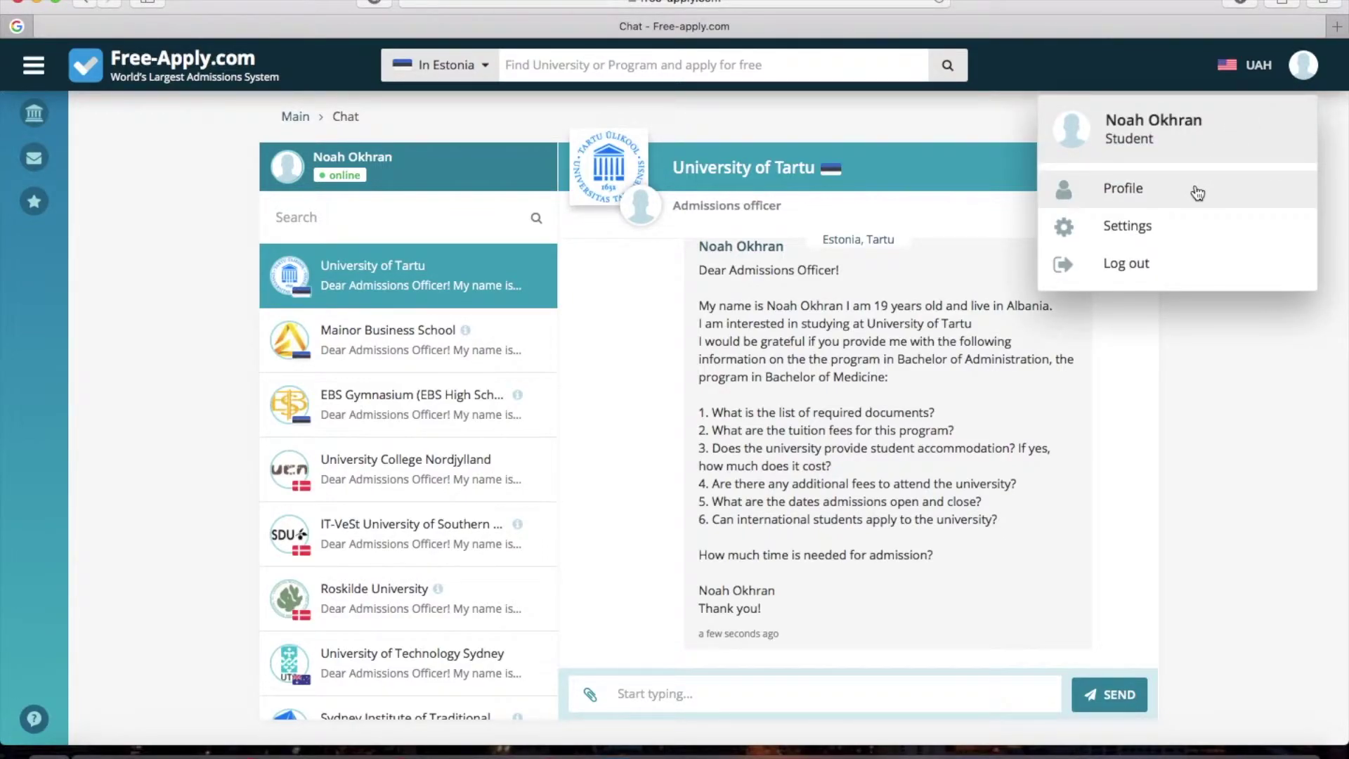
click(1196, 191)
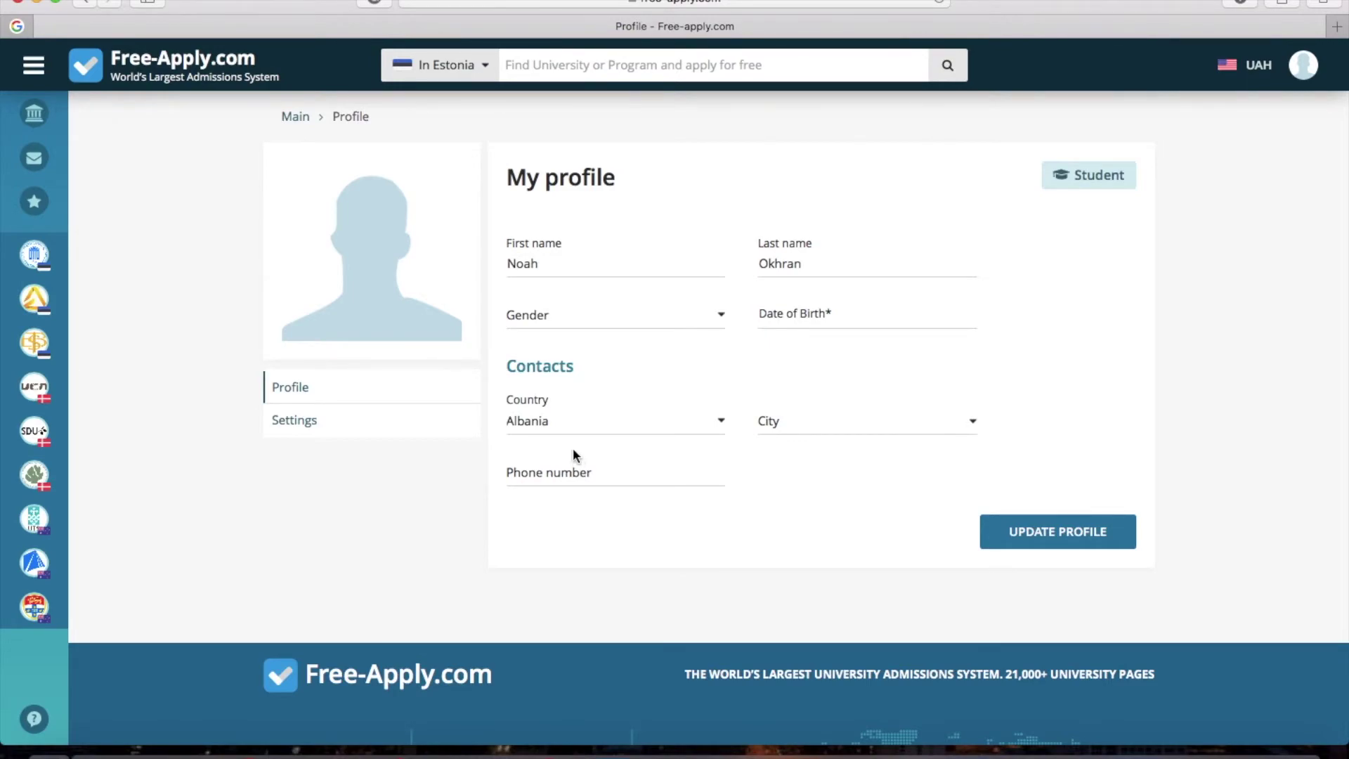
Bring up the My profile page showing the student's name and Albania as country
mouse_move(448, 333)
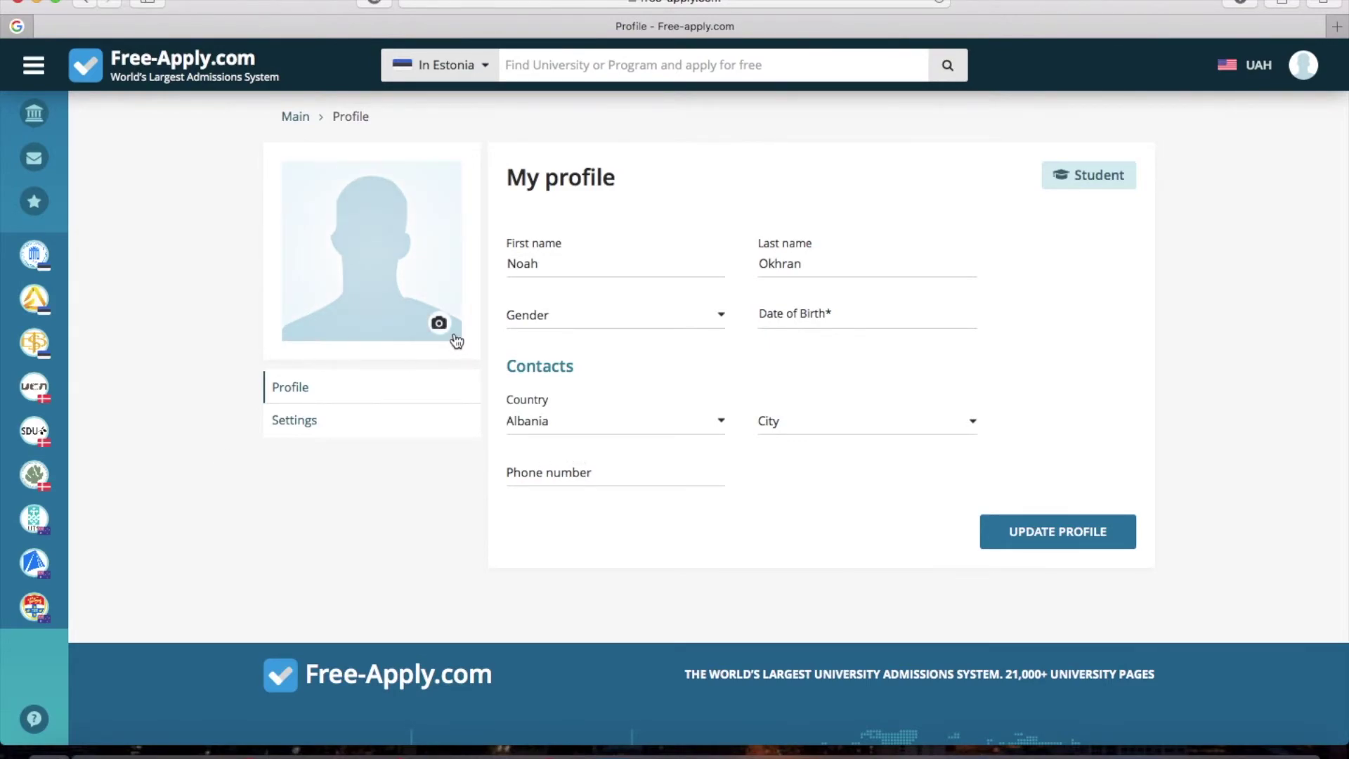